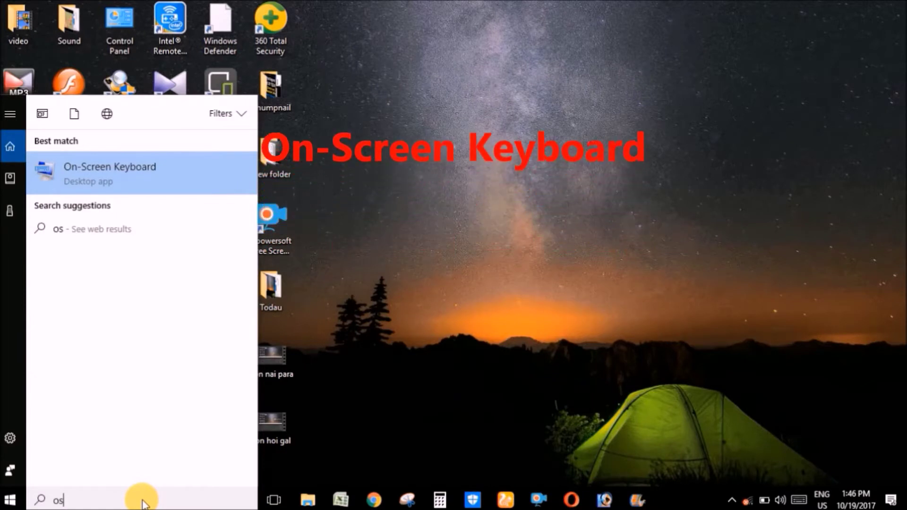
# Step: Pin the On-Screen Keyboard app from the osk search to the taskbar and launch it from there
pyautogui.rightClick(161, 177)
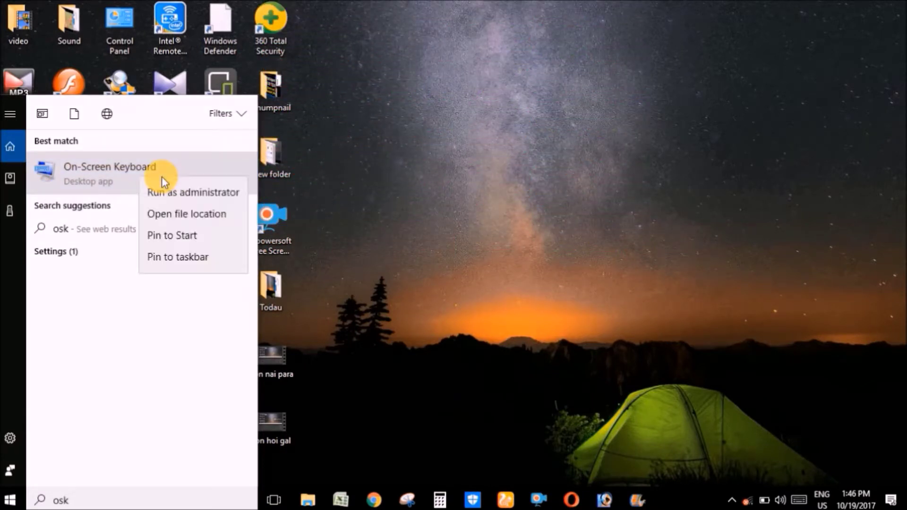
pyautogui.click(203, 255)
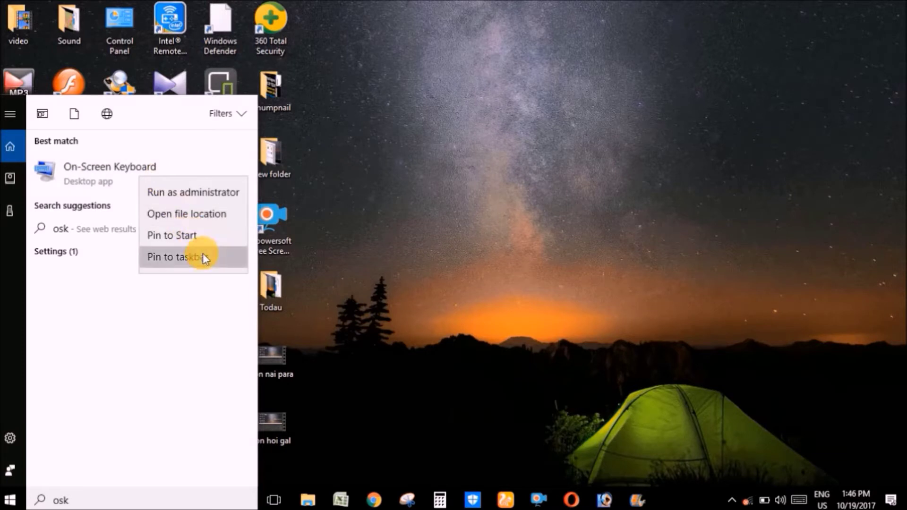
pyautogui.click(420, 339)
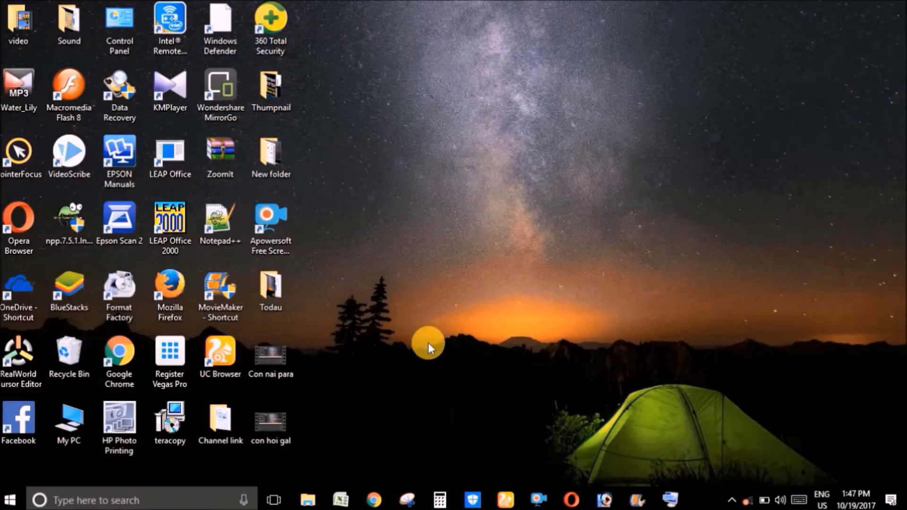
pyautogui.click(673, 504)
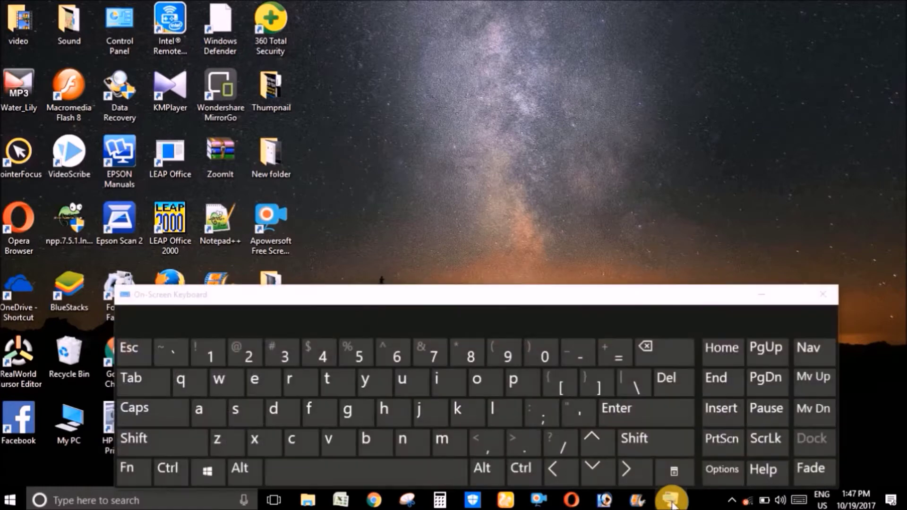
# Step: Create a new folder on the desktop and name it Computer using the on-screen keyboard
pyautogui.rightClick(388, 19)
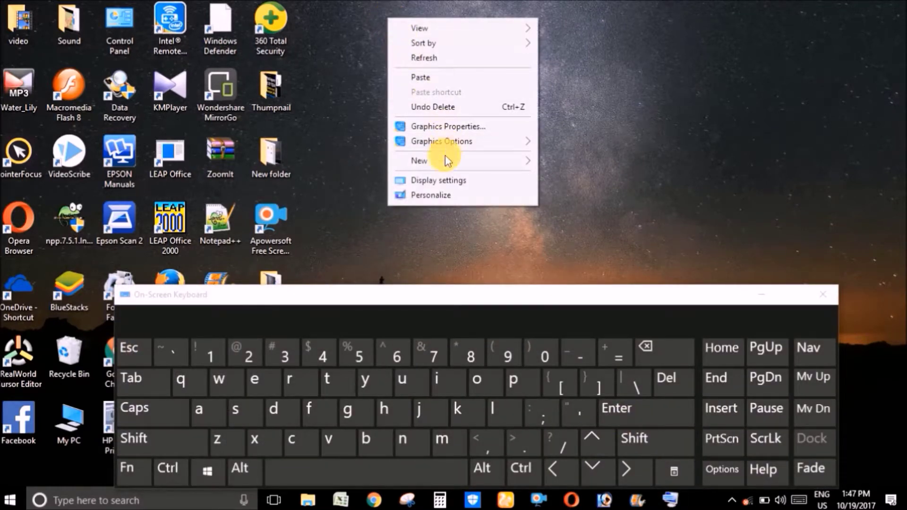
pyautogui.moveTo(445, 158)
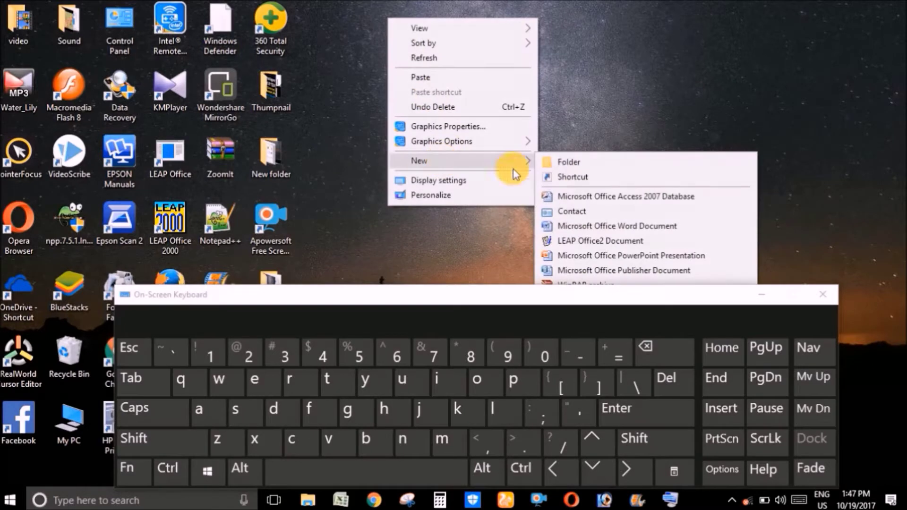
pyautogui.click(589, 160)
pyautogui.click(654, 439)
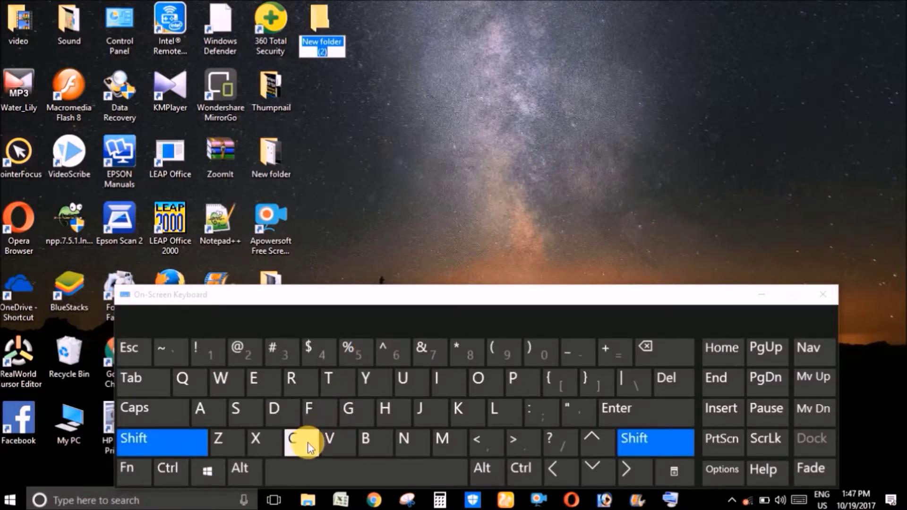
pyautogui.click(292, 439)
pyautogui.click(477, 383)
pyautogui.click(445, 436)
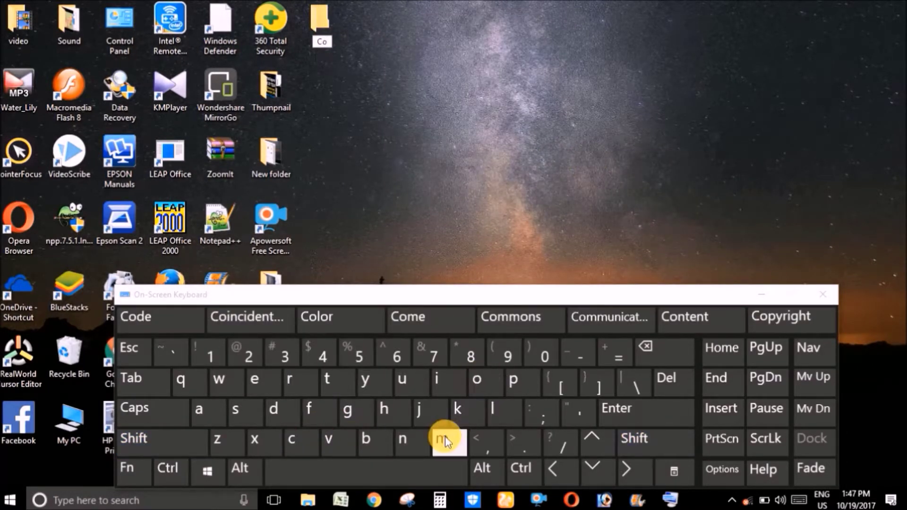
pyautogui.click(514, 385)
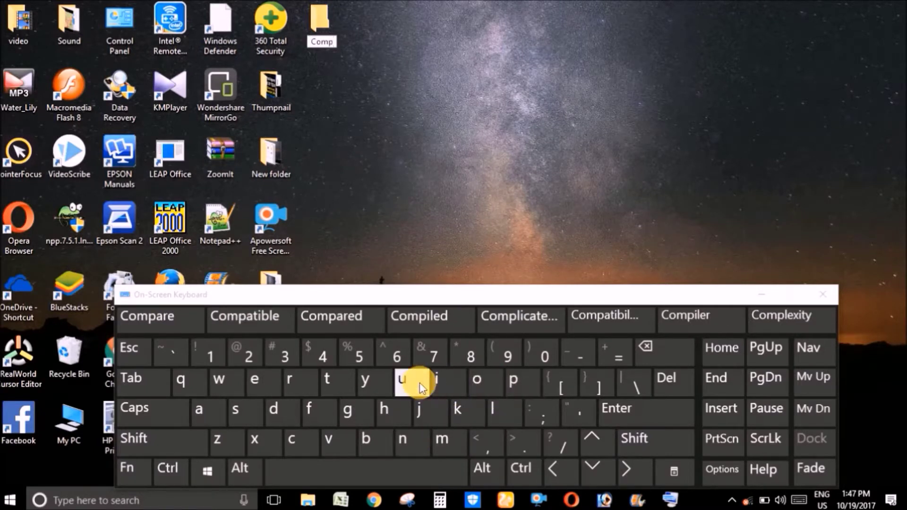
pyautogui.click(402, 381)
pyautogui.click(341, 385)
pyautogui.click(257, 380)
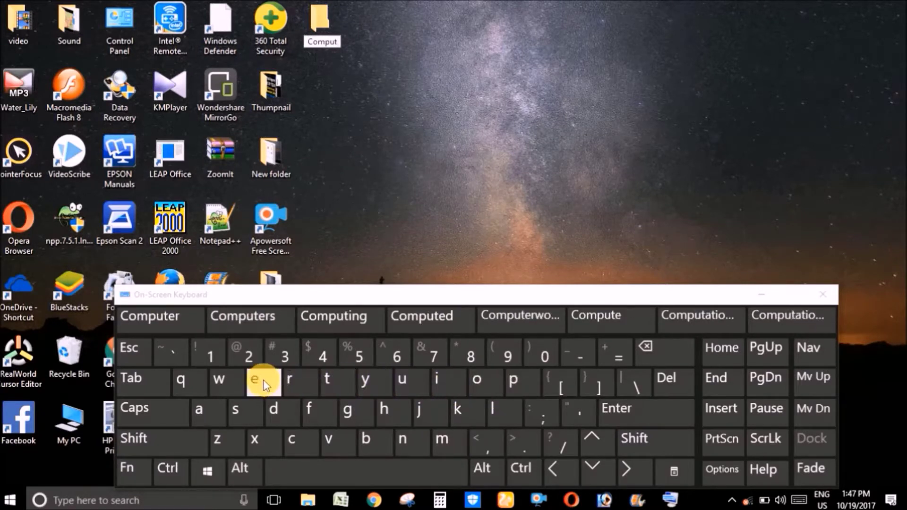
pyautogui.click(300, 383)
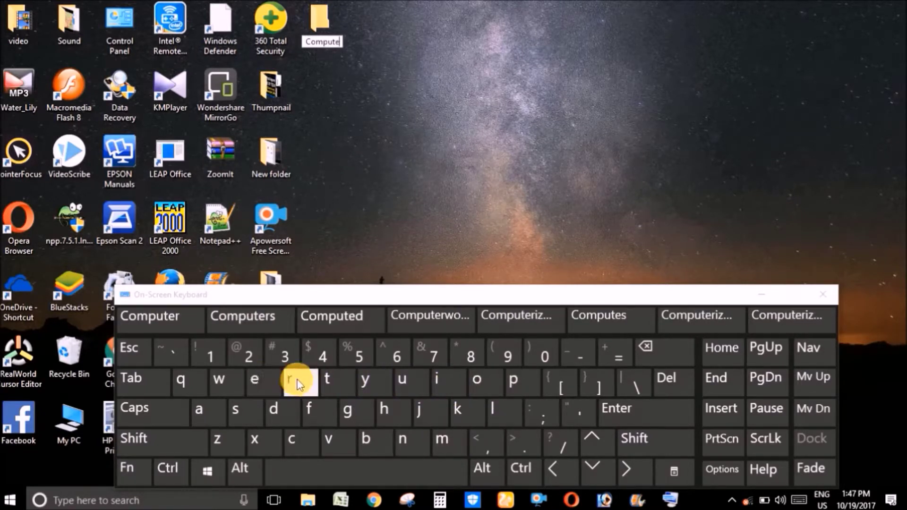
pyautogui.click(637, 407)
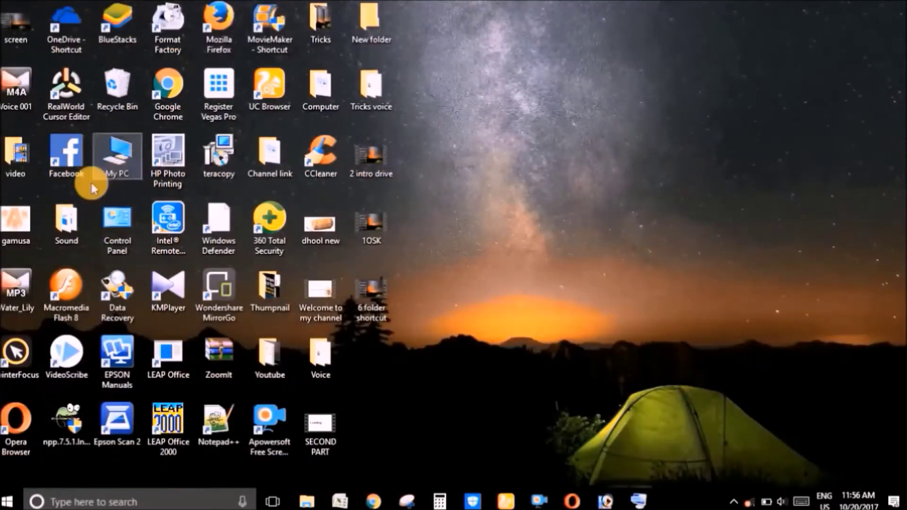
# Step: Open Computer Management for My PC and show Disk Management
pyautogui.rightClick(124, 177)
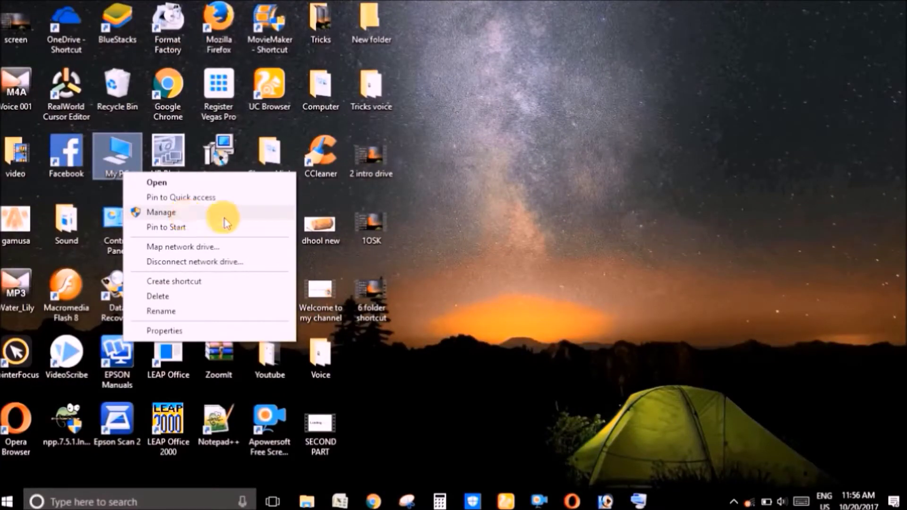
pyautogui.click(254, 212)
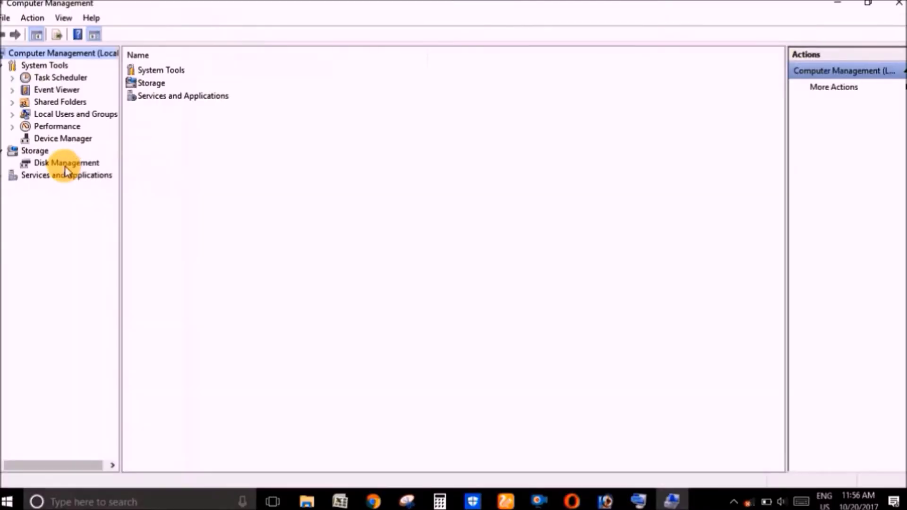
pyautogui.click(102, 162)
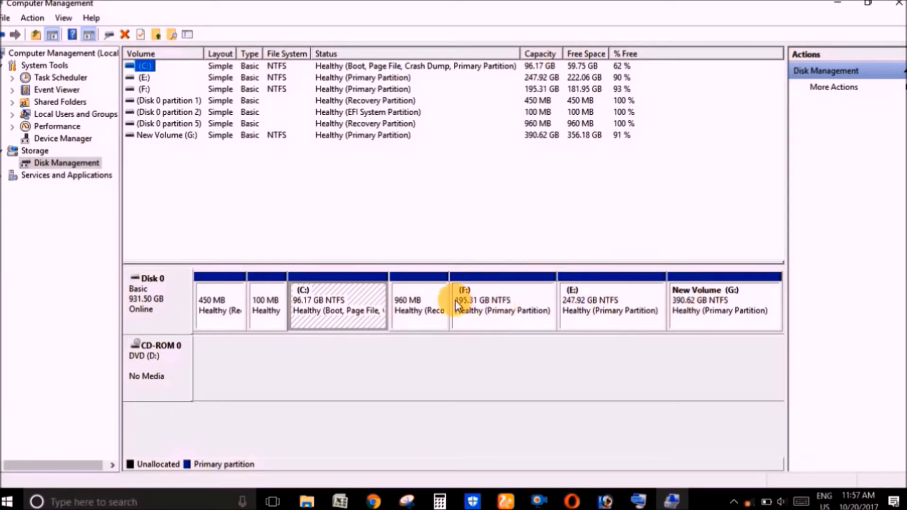
# Step: Remove the drive letter from the E: volume on Disk 0, accept the warning, and close Computer Management
pyautogui.rightClick(593, 298)
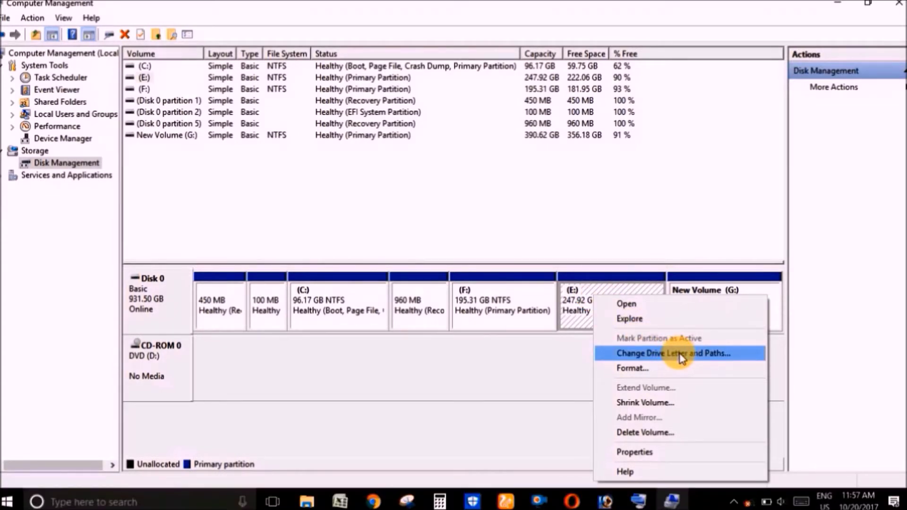
pyautogui.click(738, 354)
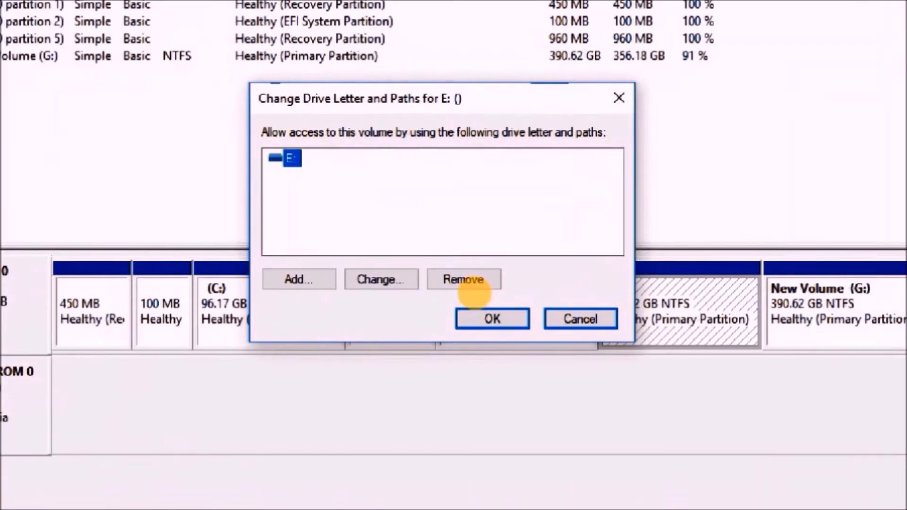
pyautogui.click(473, 286)
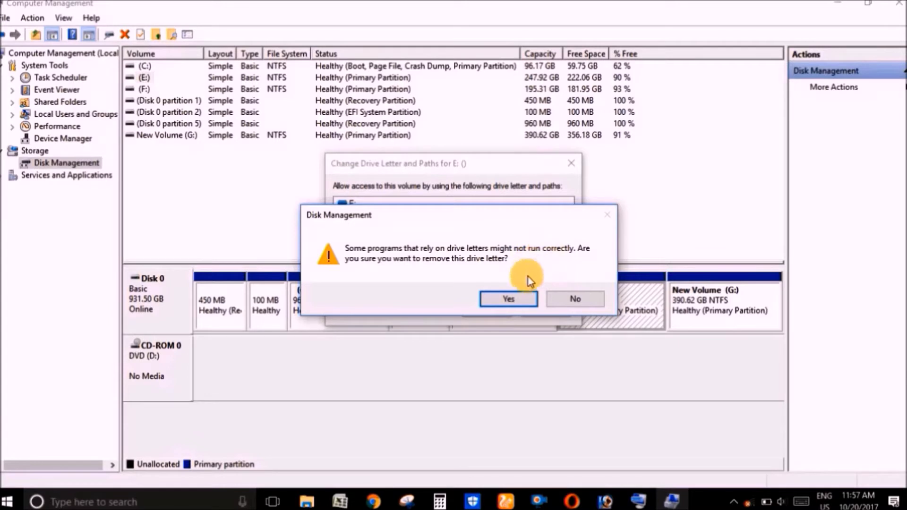
pyautogui.click(509, 299)
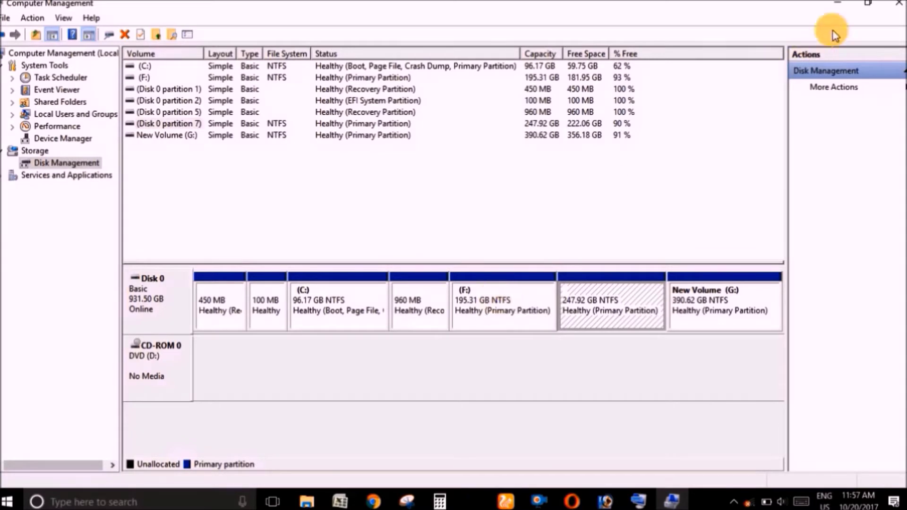
pyautogui.click(896, 7)
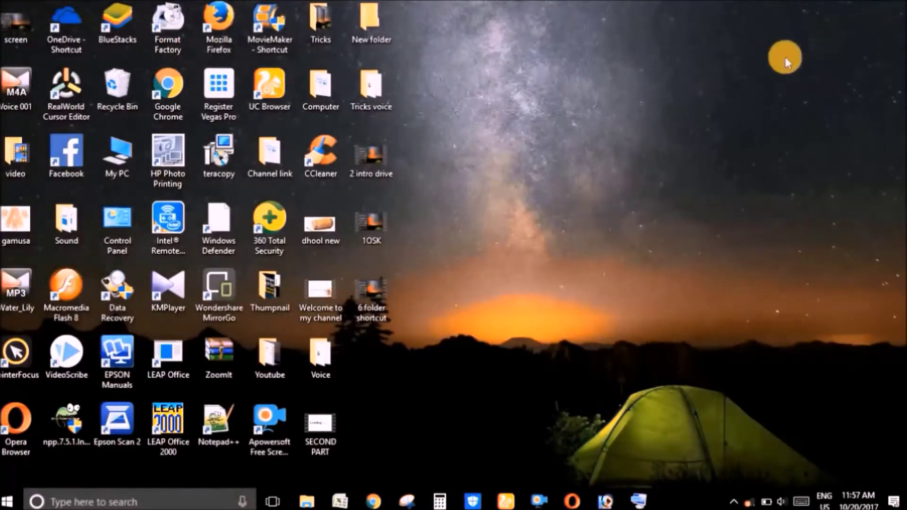
# Step: Open My PC in a maximized window to check which drives are listed, and close it
pyautogui.doubleClick(119, 164)
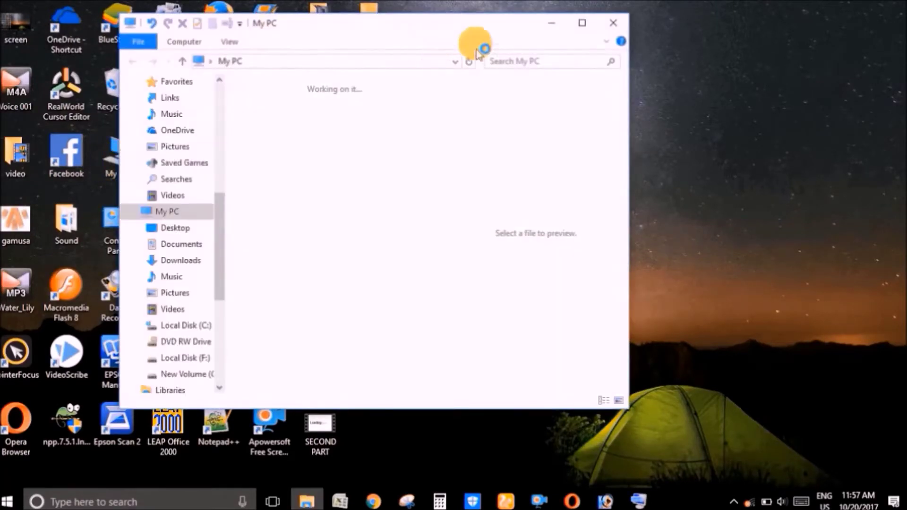
pyautogui.click(582, 23)
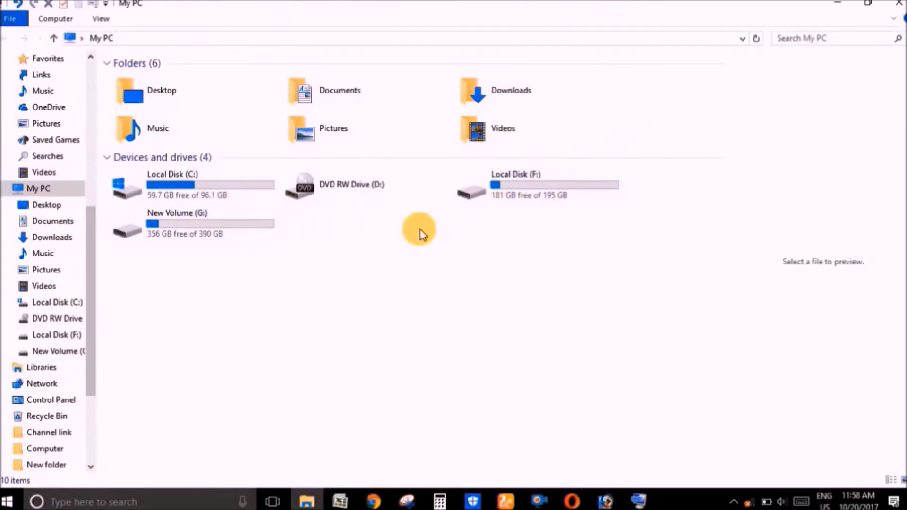
pyautogui.click(900, 6)
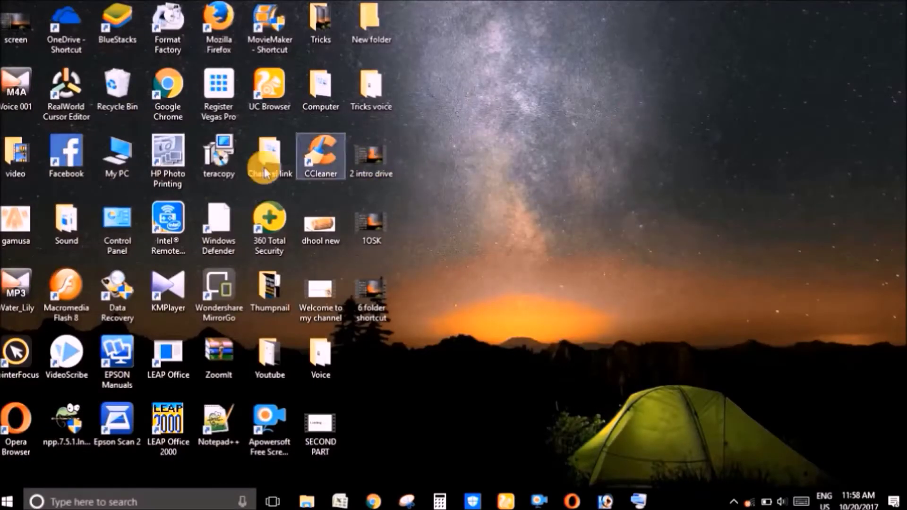
# Step: Reopen Computer Management from My PC and go to Disk Management
pyautogui.rightClick(130, 157)
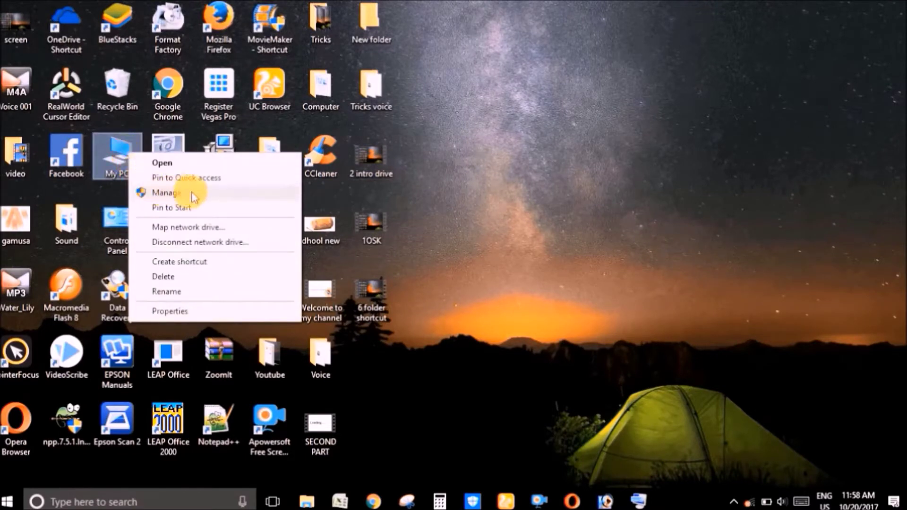
pyautogui.click(208, 194)
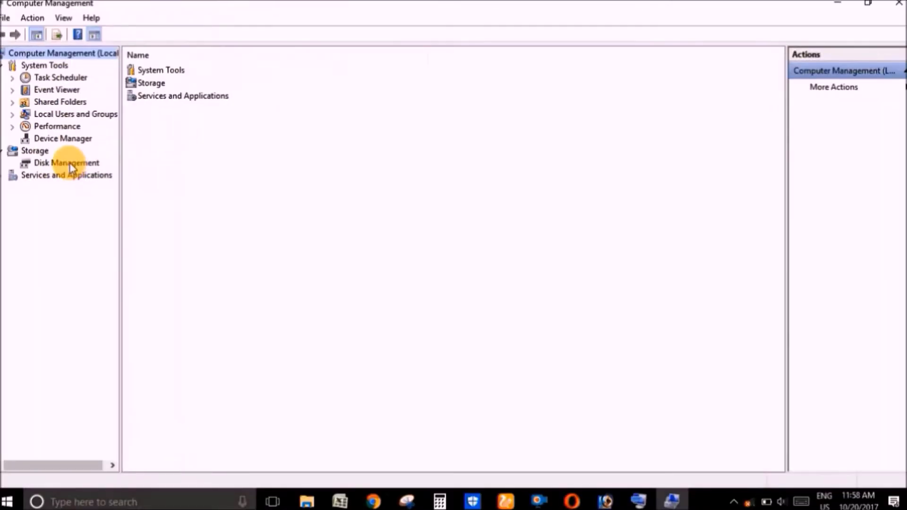
pyautogui.click(103, 165)
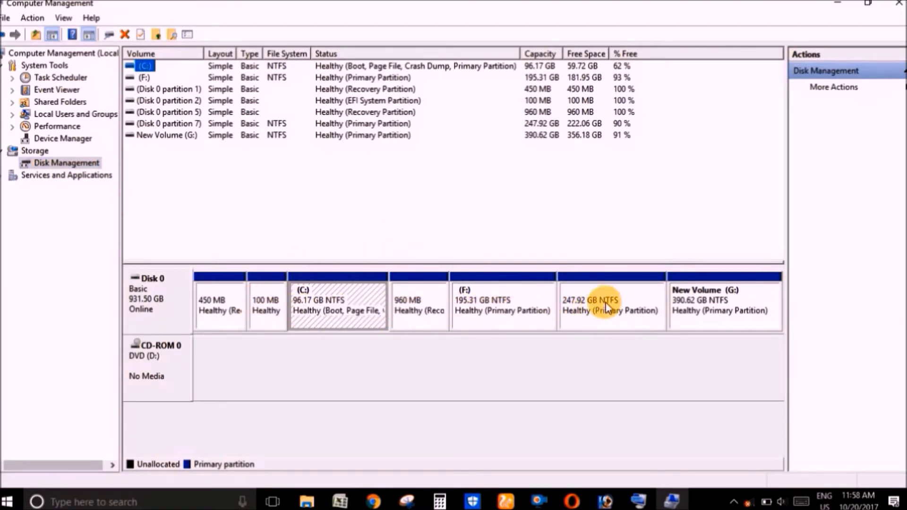
# Step: Assign drive letter E to the 247.92 GB NTFS partition without a letter and close Computer Management
pyautogui.rightClick(621, 302)
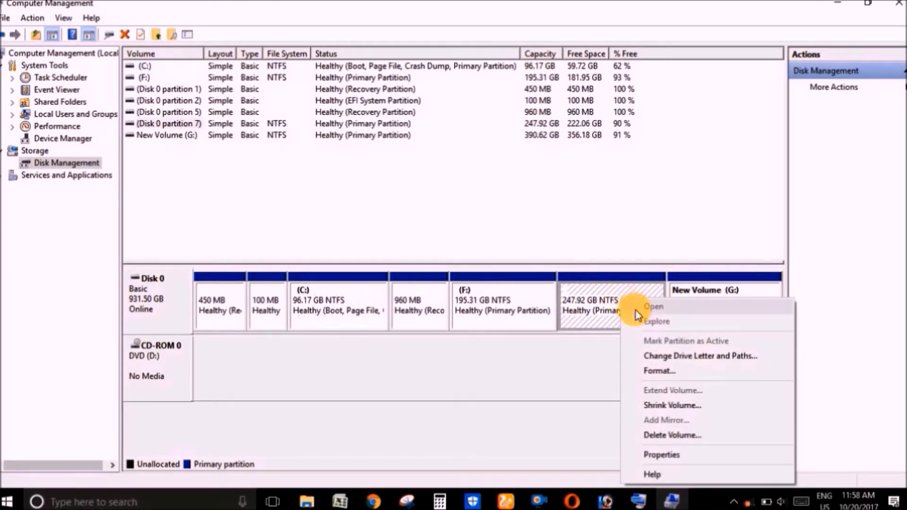
pyautogui.click(732, 355)
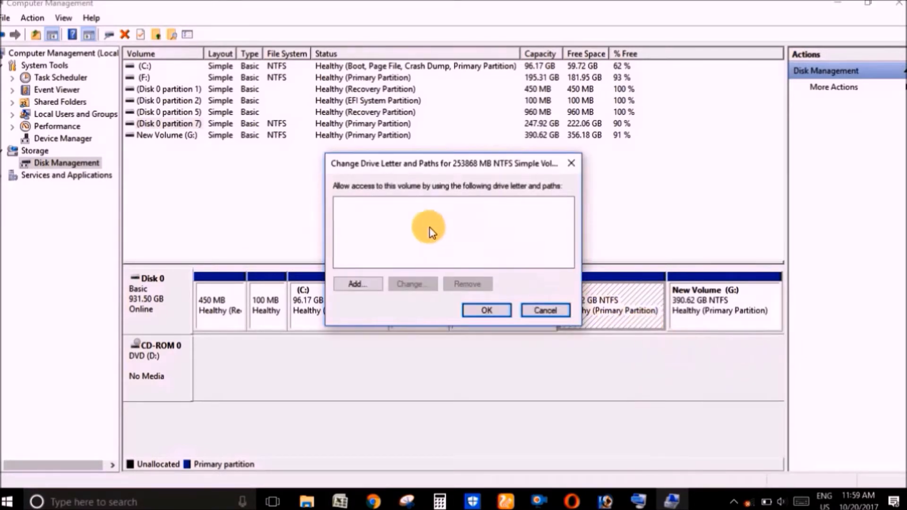
pyautogui.click(373, 284)
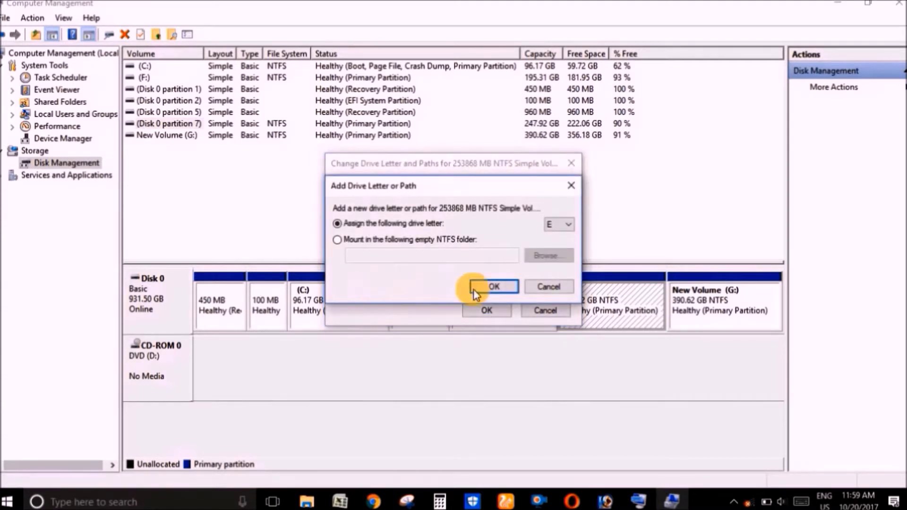
pyautogui.click(494, 288)
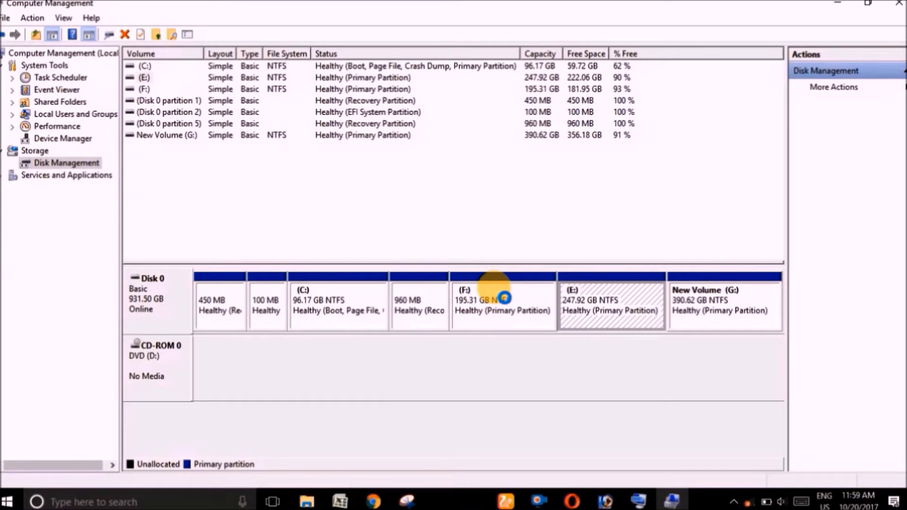
pyautogui.click(899, 9)
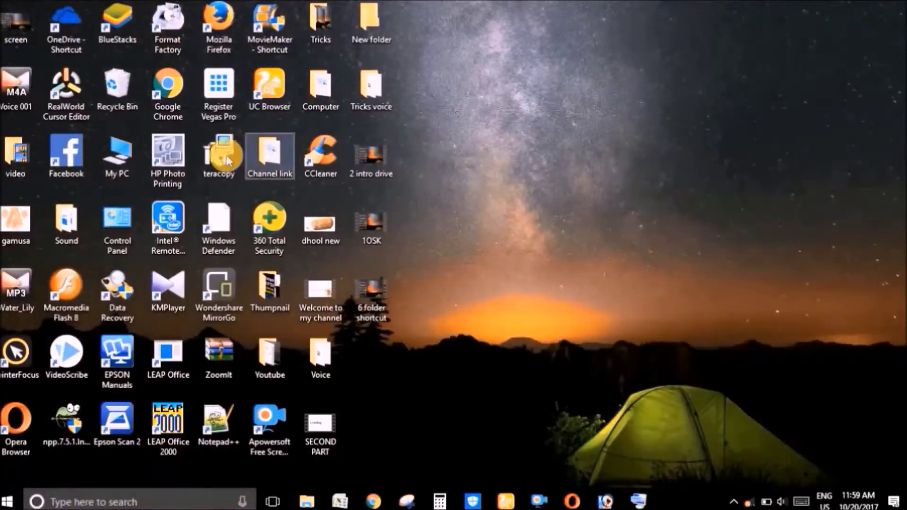
# Step: Open My PC to check the listed drives and select Local Disk (E:)
pyautogui.doubleClick(126, 157)
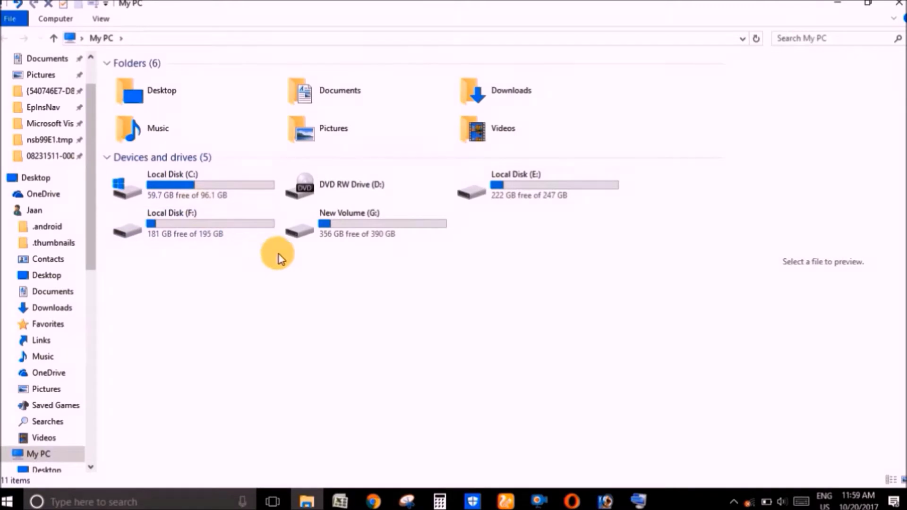
pyautogui.click(556, 178)
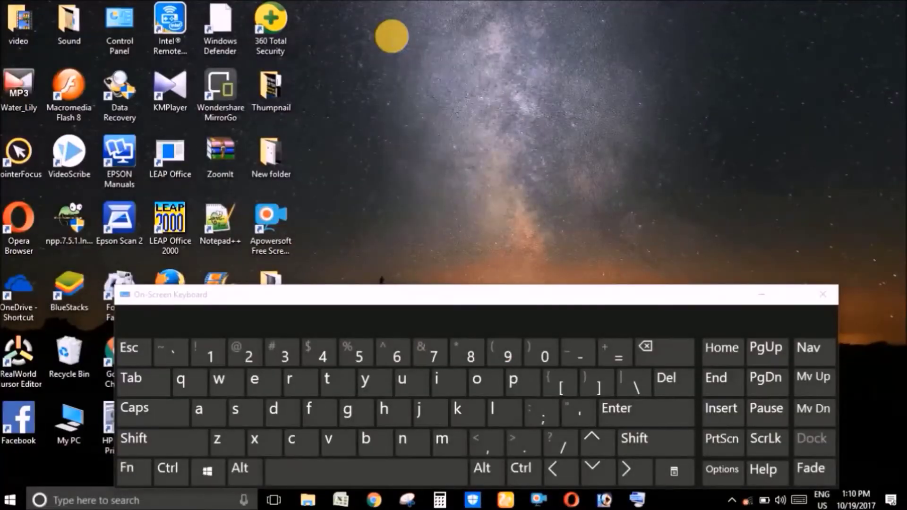
# Step: Create a new folder on the desktop, try to name it con with the On-Screen Keyboard, and dismiss the rename error
pyautogui.rightClick(390, 36)
pyautogui.moveTo(442, 184)
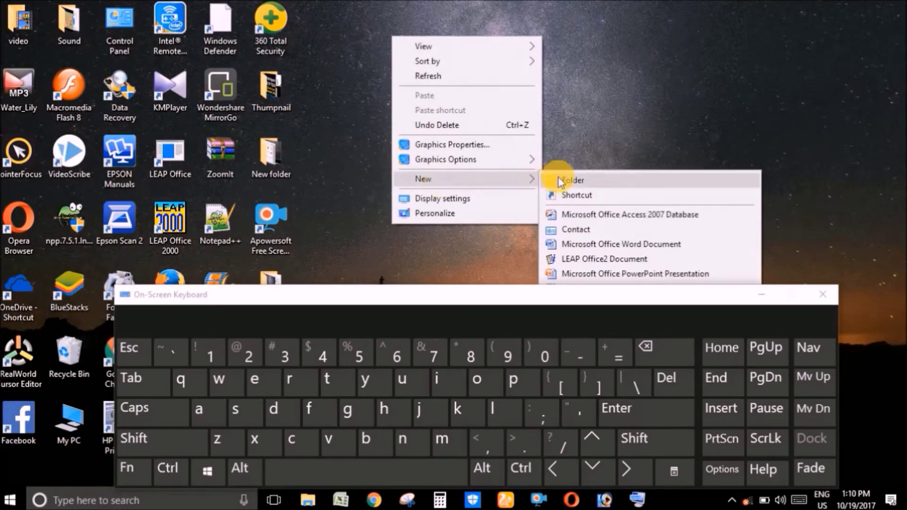
pyautogui.click(594, 180)
pyautogui.click(297, 448)
pyautogui.click(473, 374)
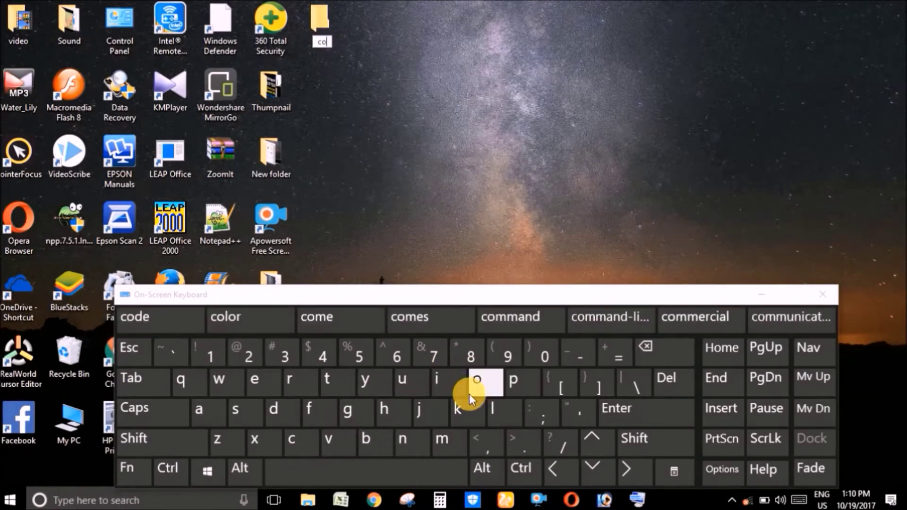
pyautogui.click(407, 444)
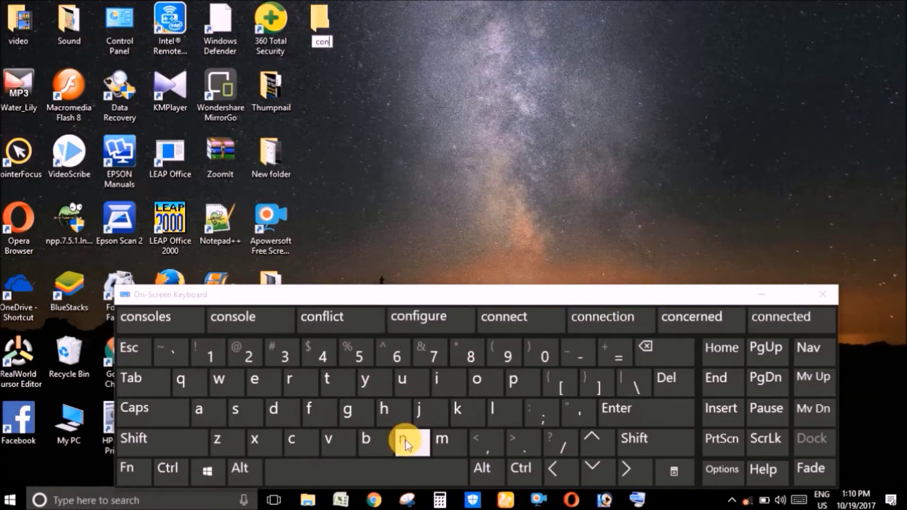
pyautogui.click(614, 410)
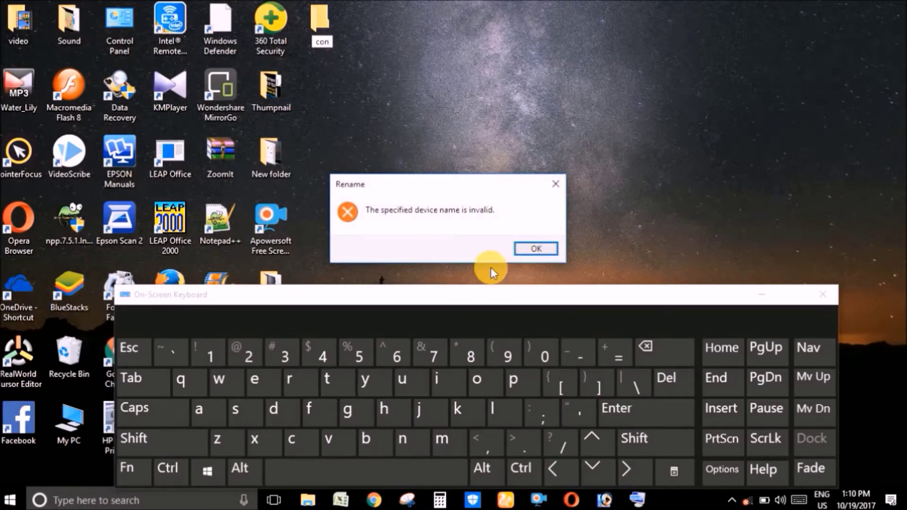
pyautogui.hotkey('ctrl', '1')
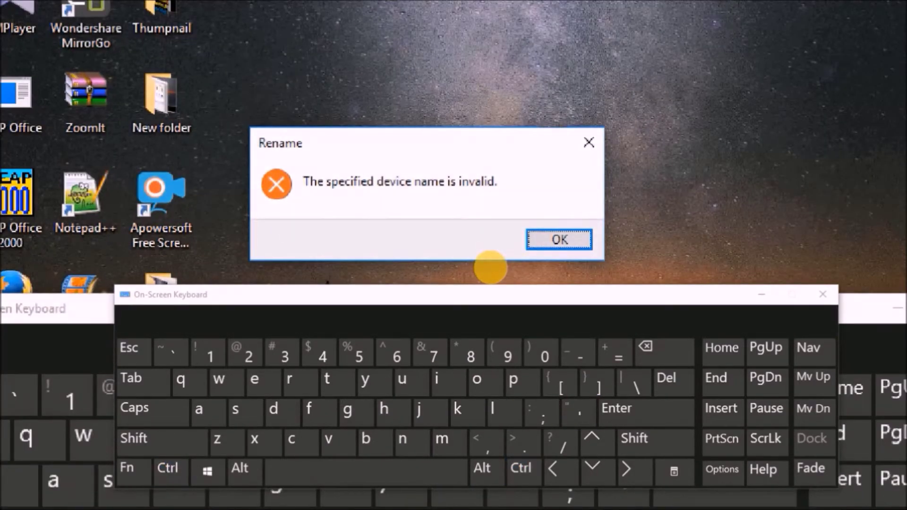
pyautogui.hotkey('ctrl', '1')
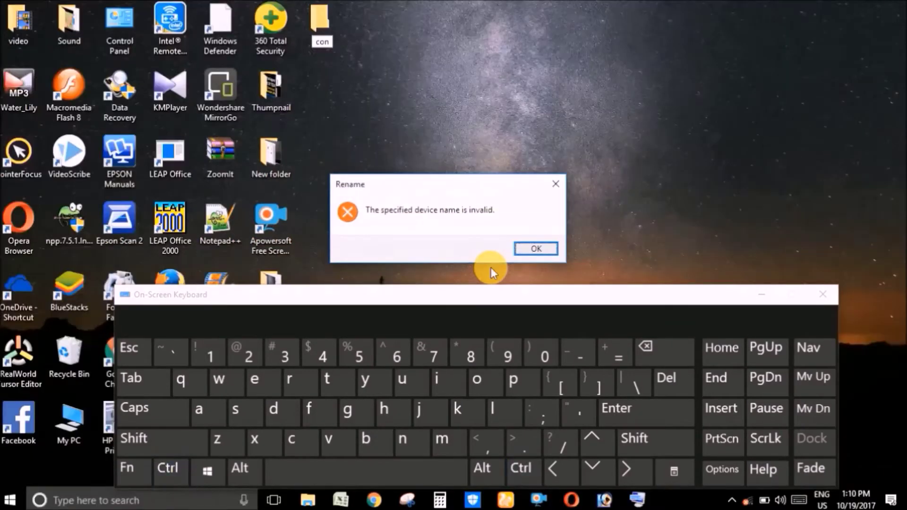
pyautogui.click(534, 249)
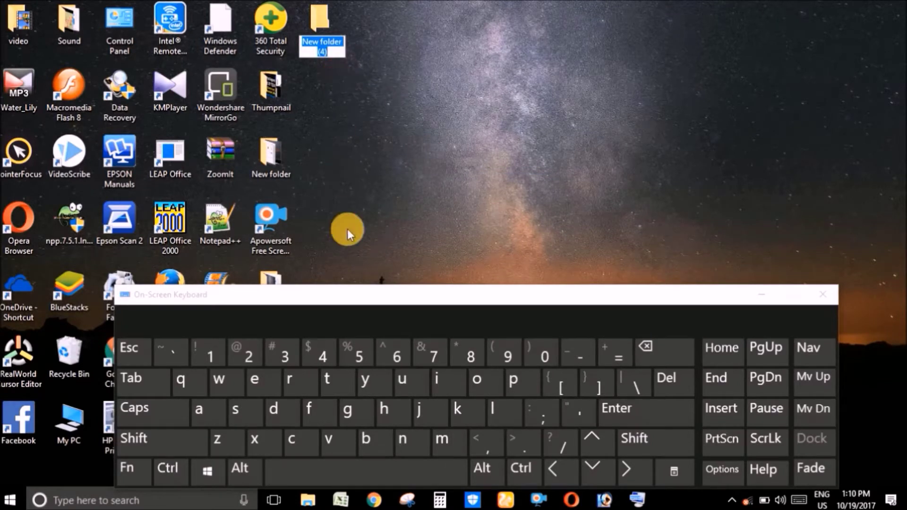
# Step: Try to name the new desktop folder nul with the On-Screen Keyboard and dismiss the rename error
pyautogui.click(404, 446)
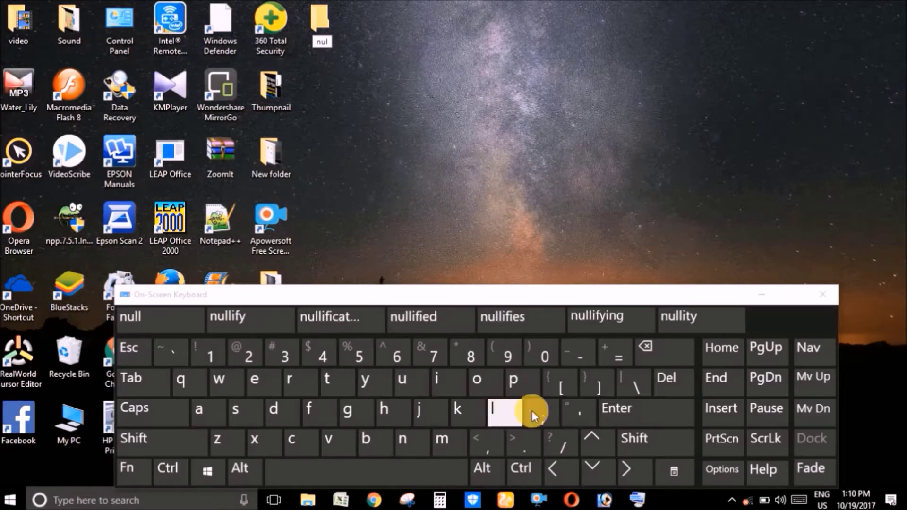
pyautogui.click(616, 409)
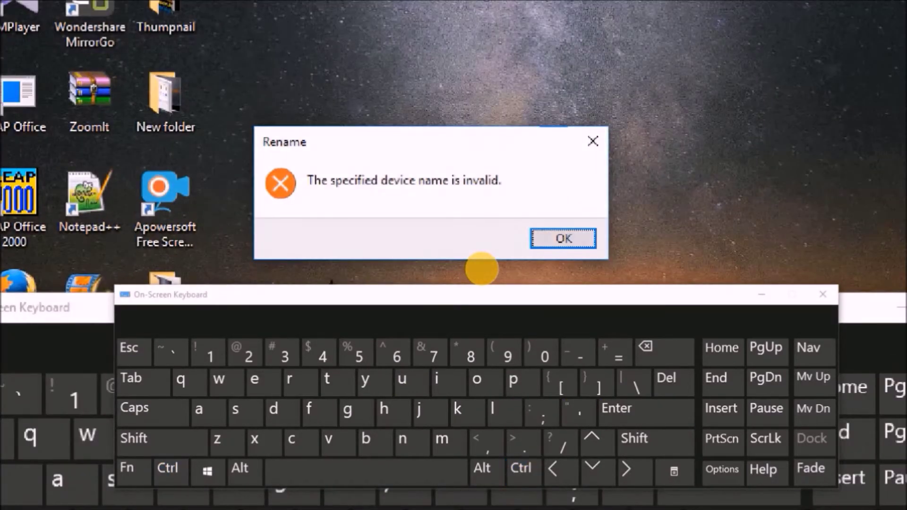
pyautogui.hotkey('ctrl', '4')
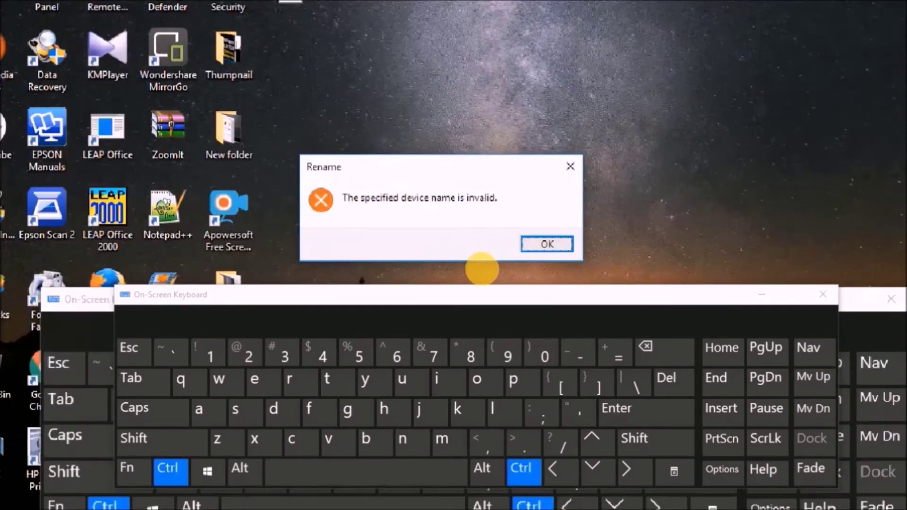
pyautogui.click(550, 255)
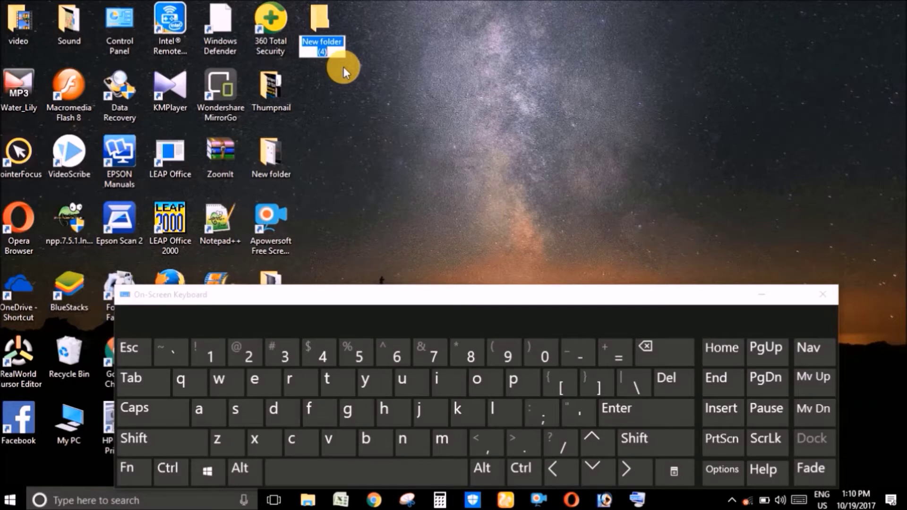
# Step: Try to name the new desktop folder prn with the On-Screen Keyboard and dismiss the rename error
pyautogui.click(513, 384)
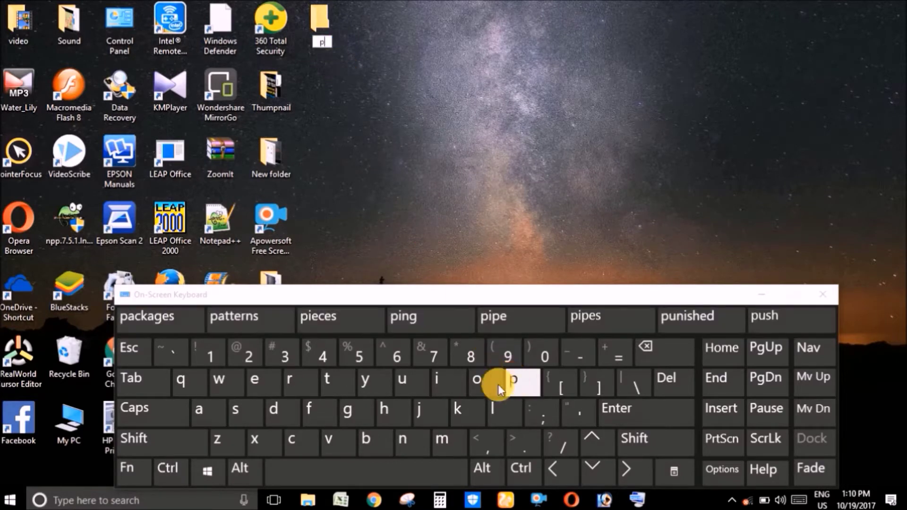
pyautogui.click(299, 385)
pyautogui.click(404, 452)
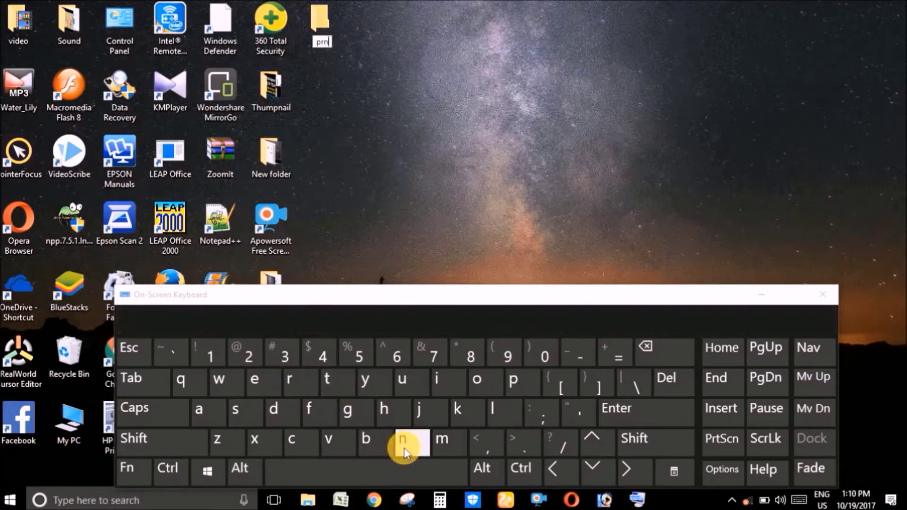
pyautogui.click(614, 410)
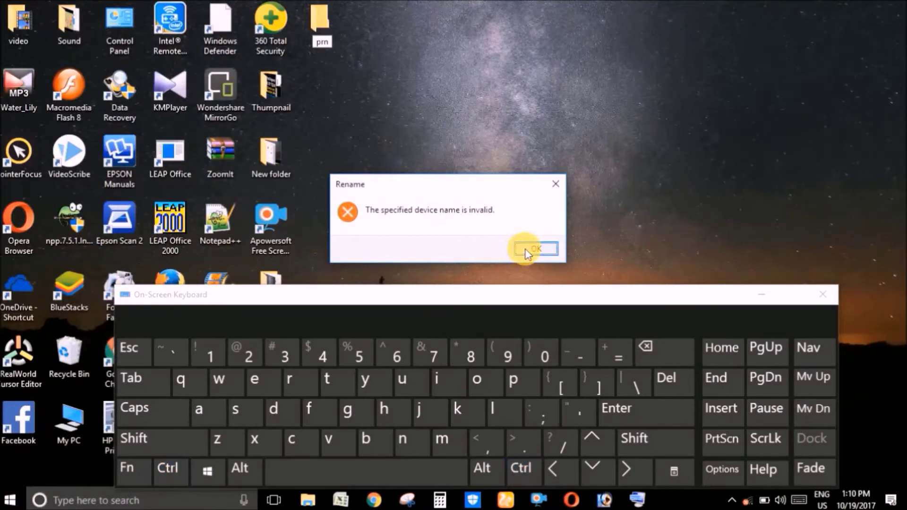
pyautogui.click(526, 252)
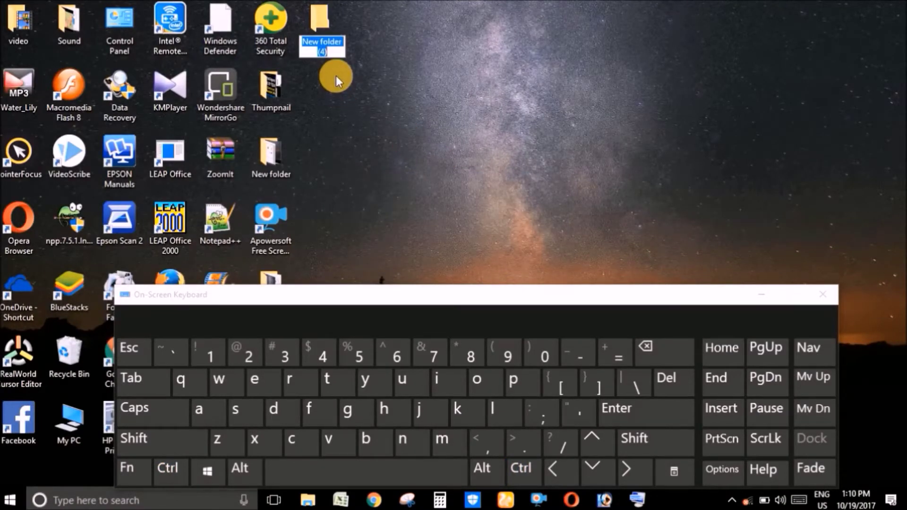
# Step: Try to name the new desktop folder aux with the On-Screen Keyboard
pyautogui.click(208, 411)
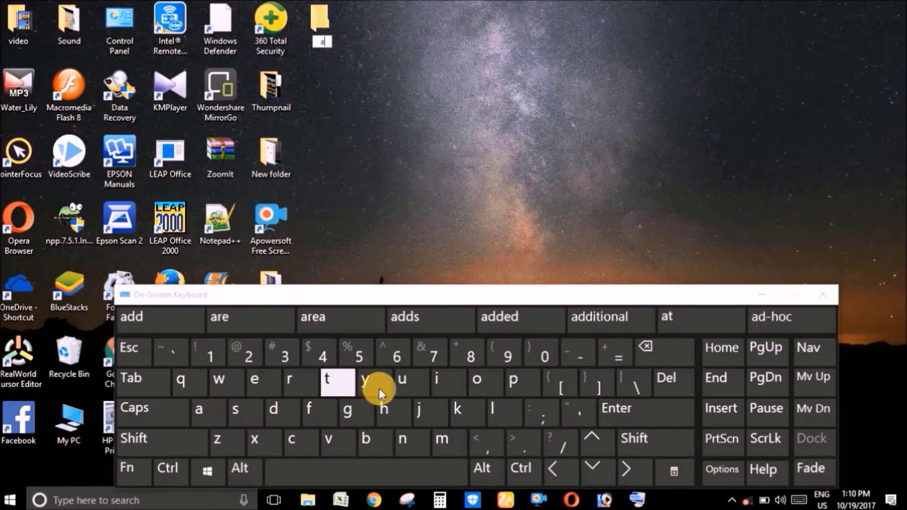
pyautogui.click(404, 383)
pyautogui.click(263, 444)
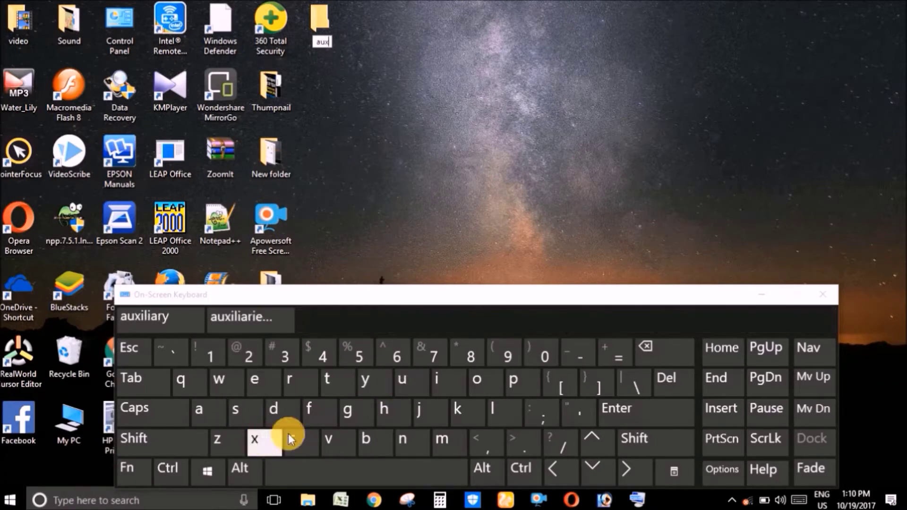
pyautogui.click(610, 408)
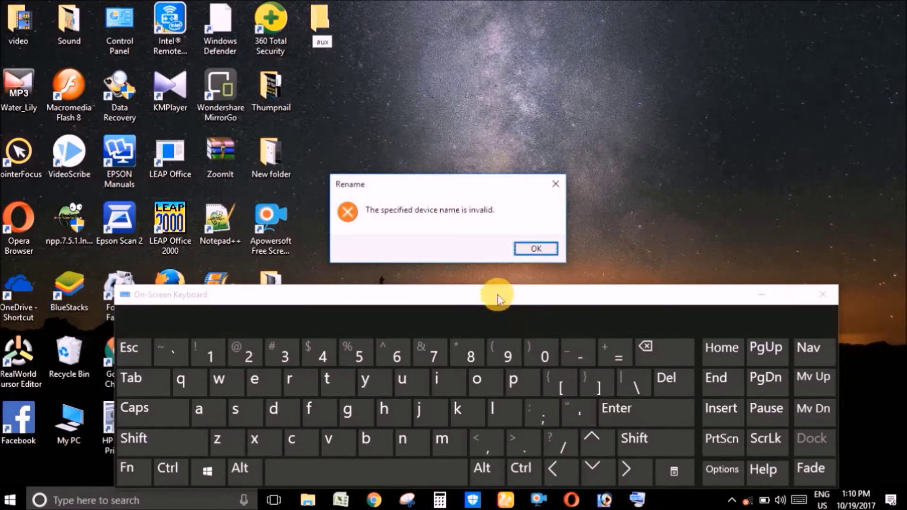
pyautogui.hotkey('ctrl', '1')
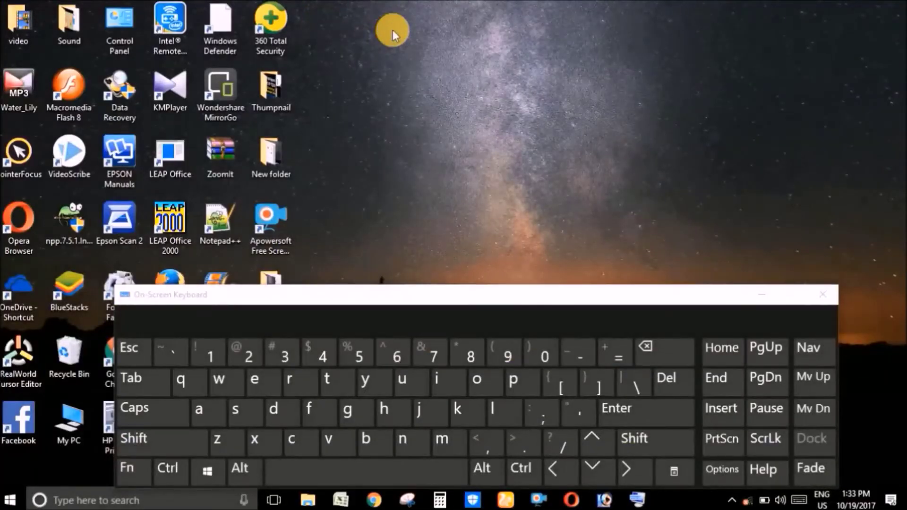
# Step: Create a desktop folder named con, preceded by the blank character with Alt code 255, using the On-Screen Keyboard
pyautogui.rightClick(392, 32)
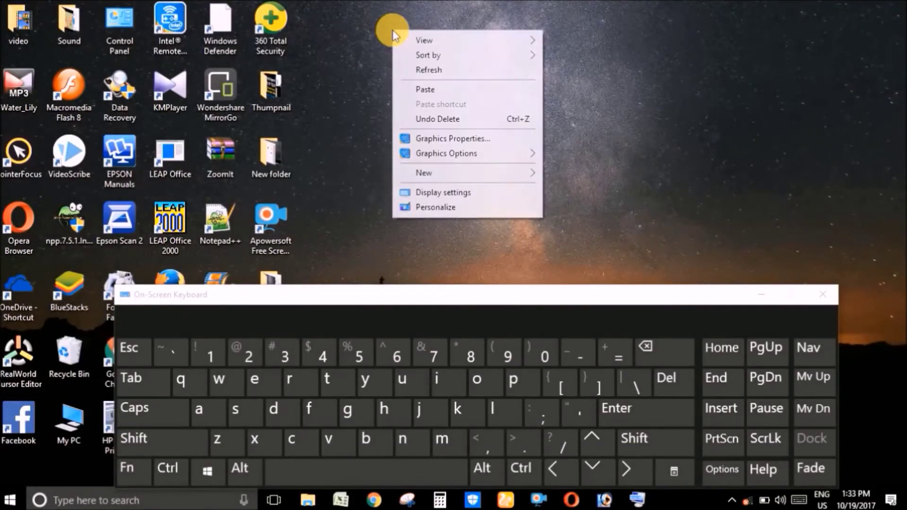
pyautogui.moveTo(442, 173)
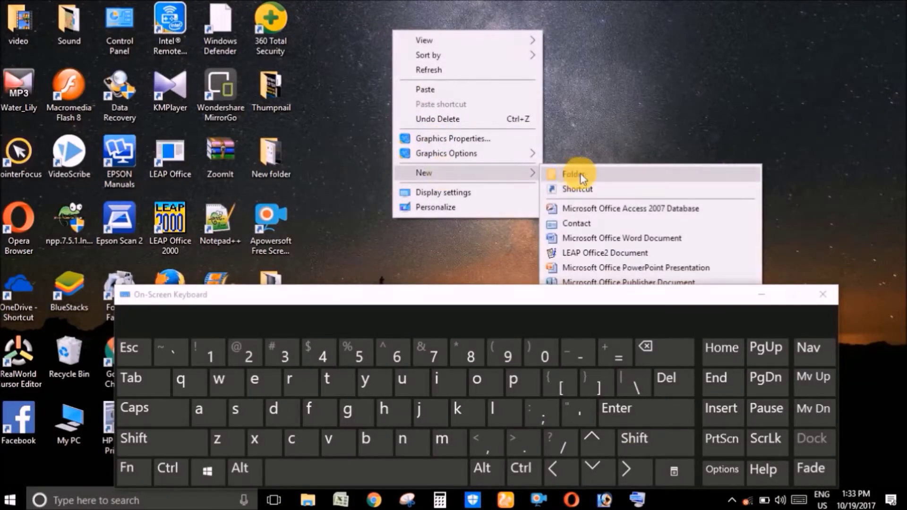
pyautogui.click(580, 173)
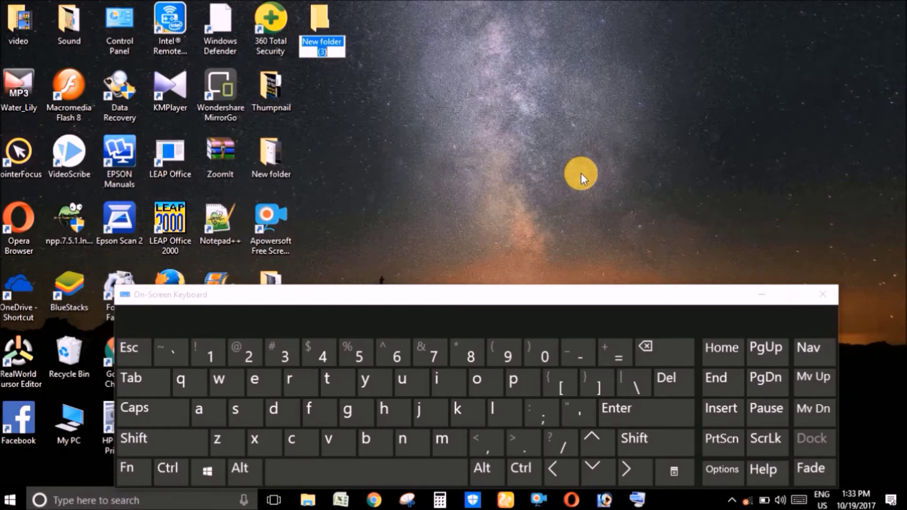
pyautogui.click(241, 472)
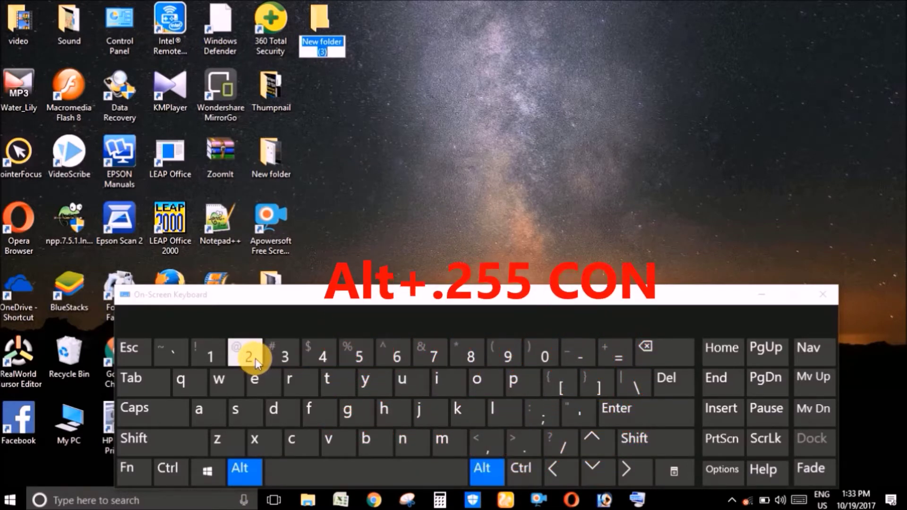
pyautogui.click(356, 357)
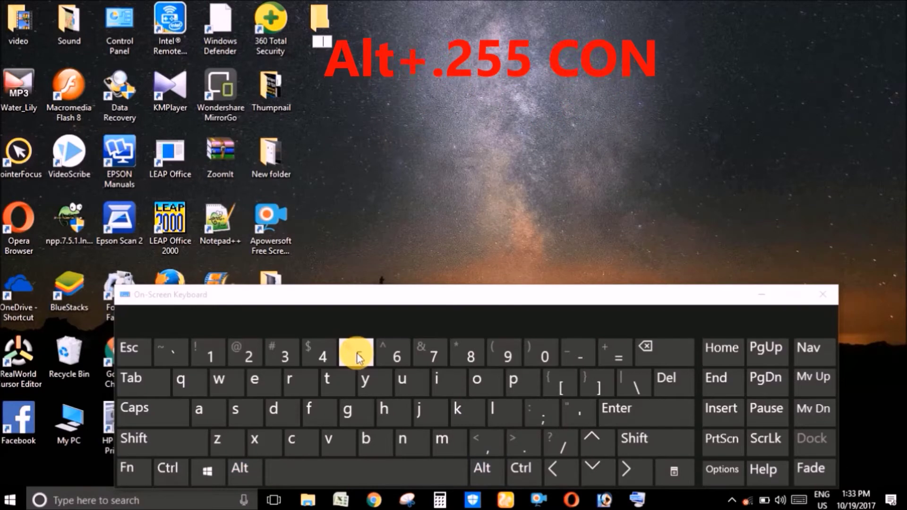
pyautogui.click(290, 445)
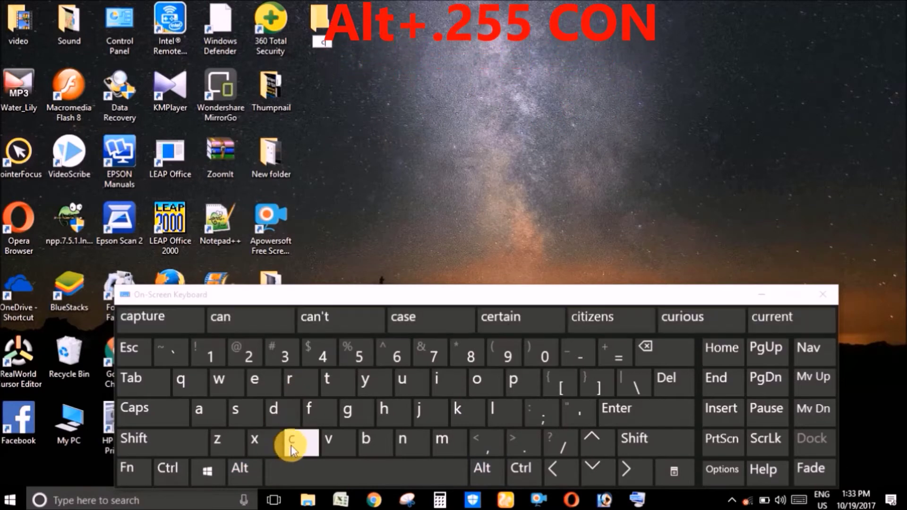
pyautogui.click(475, 383)
pyautogui.click(406, 438)
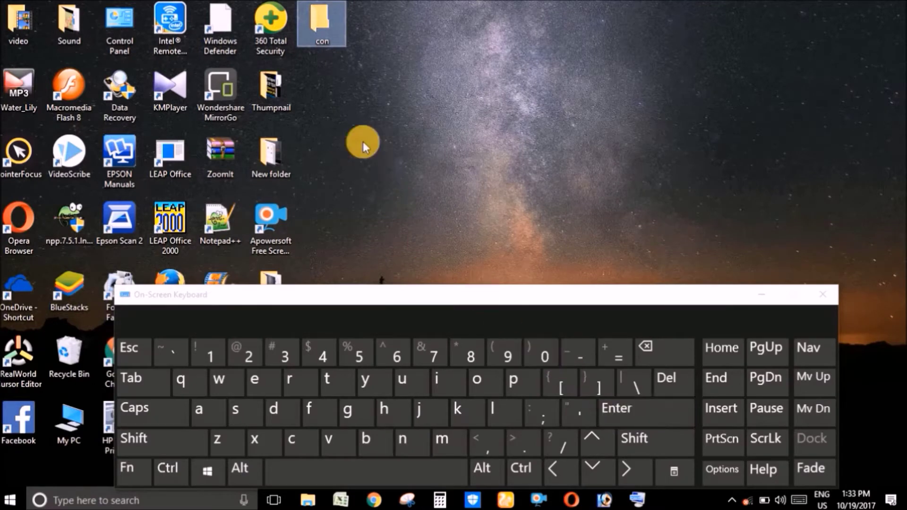
pyautogui.scroll(2, 323, 64)
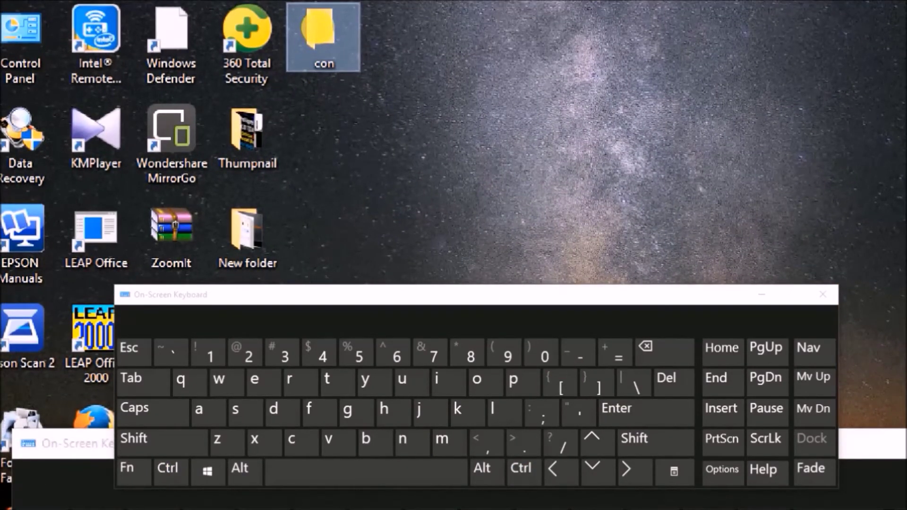
pyautogui.scroll(-2, 317, 43)
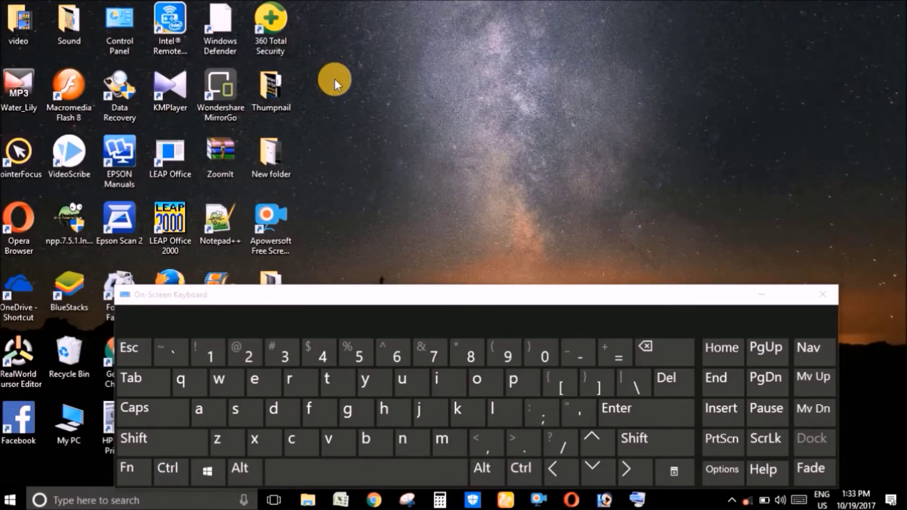
# Step: Create a desktop folder named nul, preceded by the blank character with Alt code 255, using the On-Screen Keyboard
pyautogui.rightClick(358, 47)
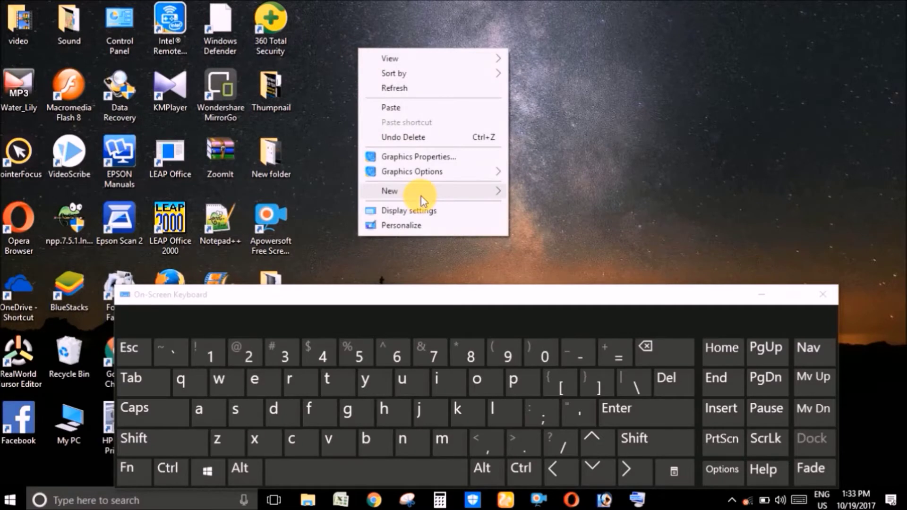
pyautogui.moveTo(421, 197)
pyautogui.click(544, 190)
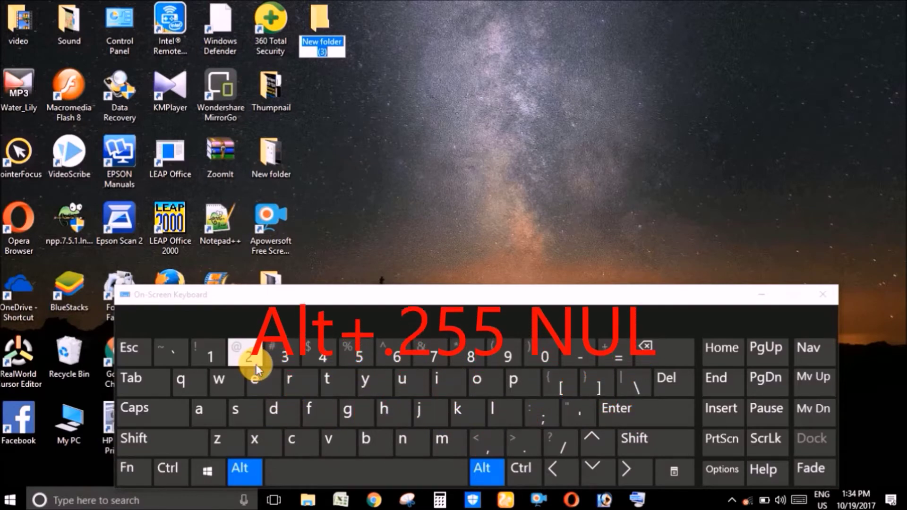
pyautogui.click(367, 361)
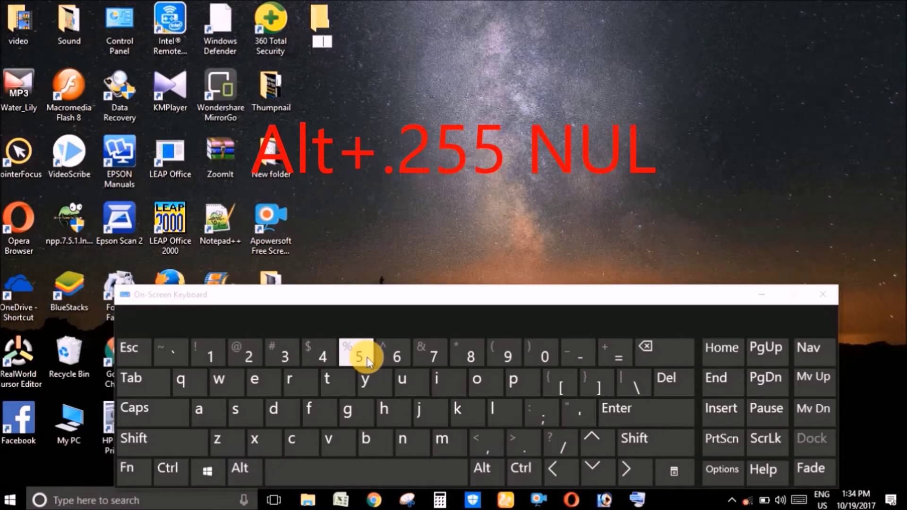
pyautogui.click(401, 437)
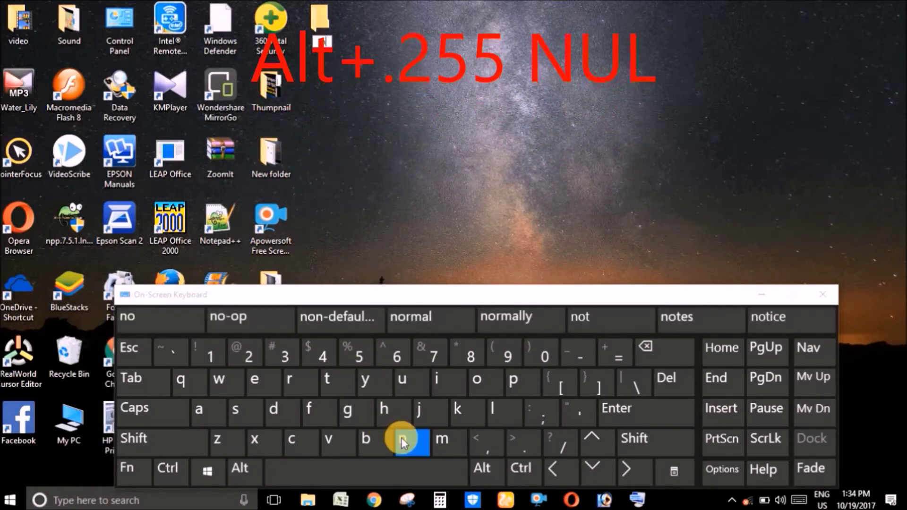
pyautogui.click(403, 379)
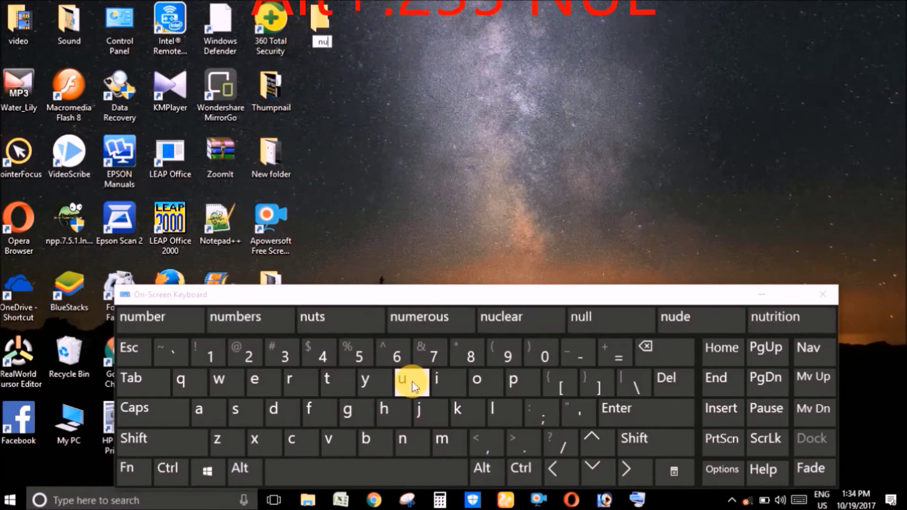
pyautogui.click(496, 408)
pyautogui.click(609, 401)
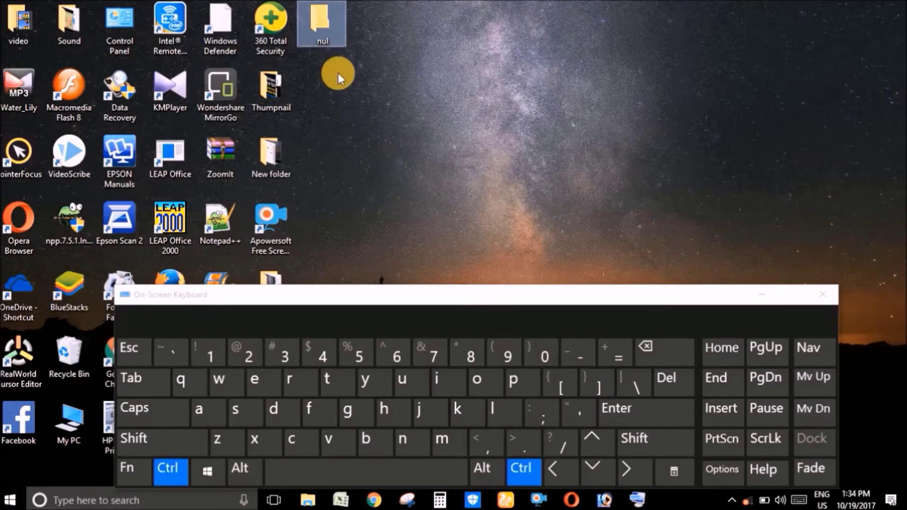
pyautogui.hotkey('ctrl', '4')
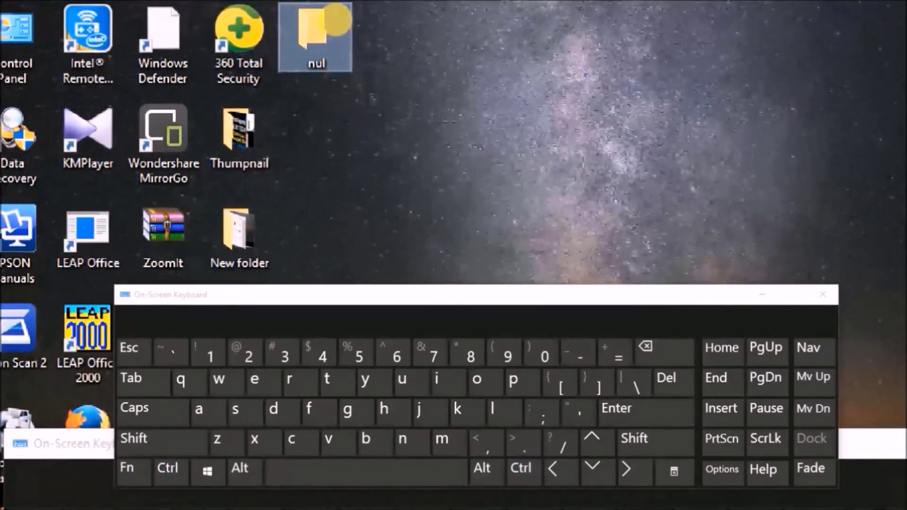
# Step: Delete the nul folder and create a desktop folder named prn, preceded by the blank character with Alt code 255, using the On-Screen Keyboard
pyautogui.hotkey('ctrl', '4')
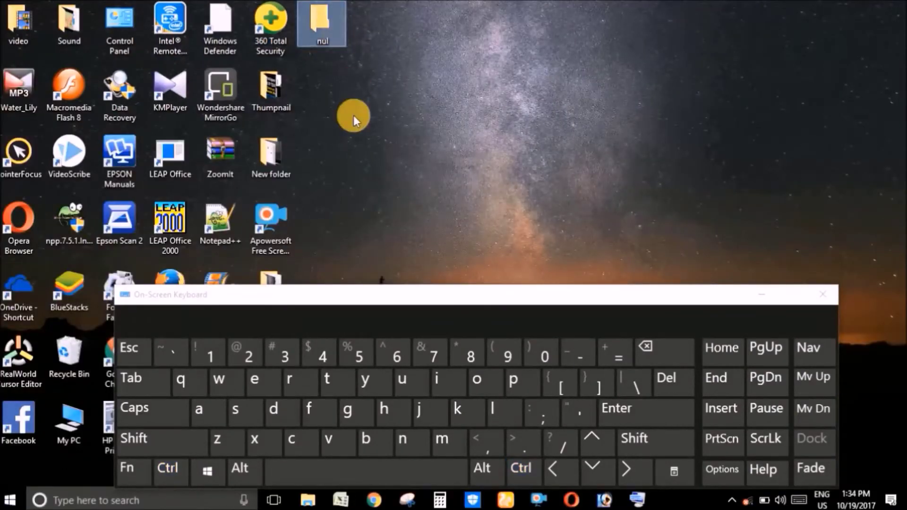
pyautogui.press('Delete')
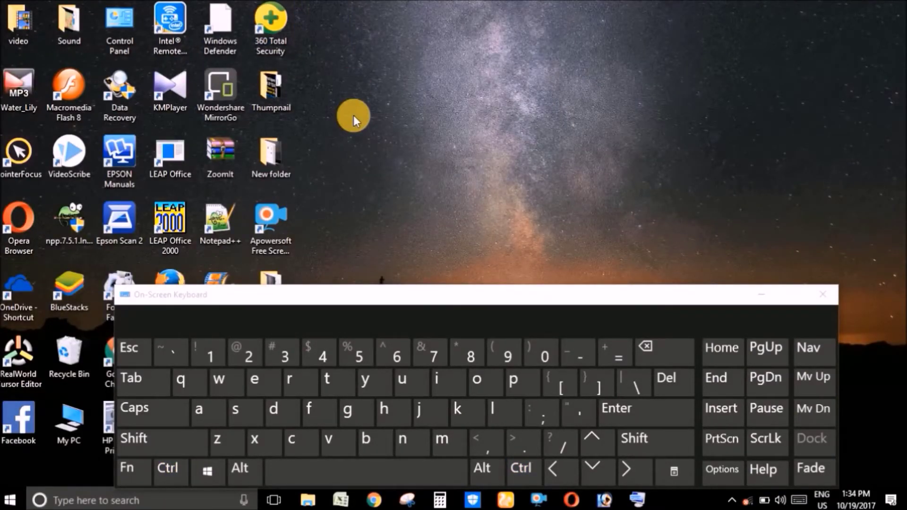
pyautogui.rightClick(370, 64)
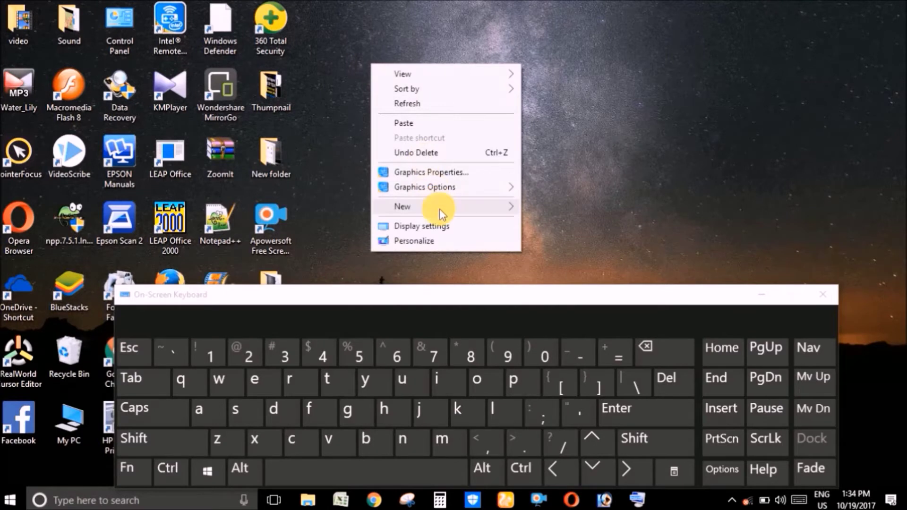
pyautogui.click(531, 208)
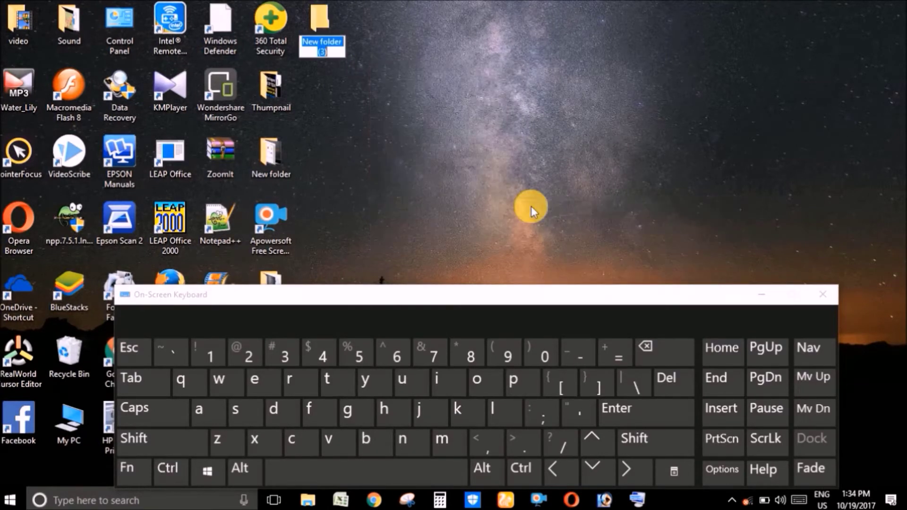
pyautogui.click(254, 468)
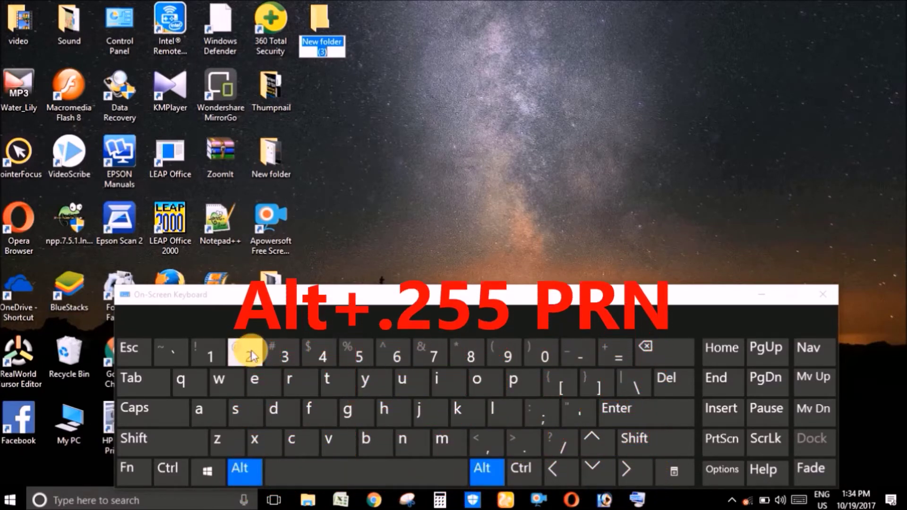
pyautogui.click(357, 358)
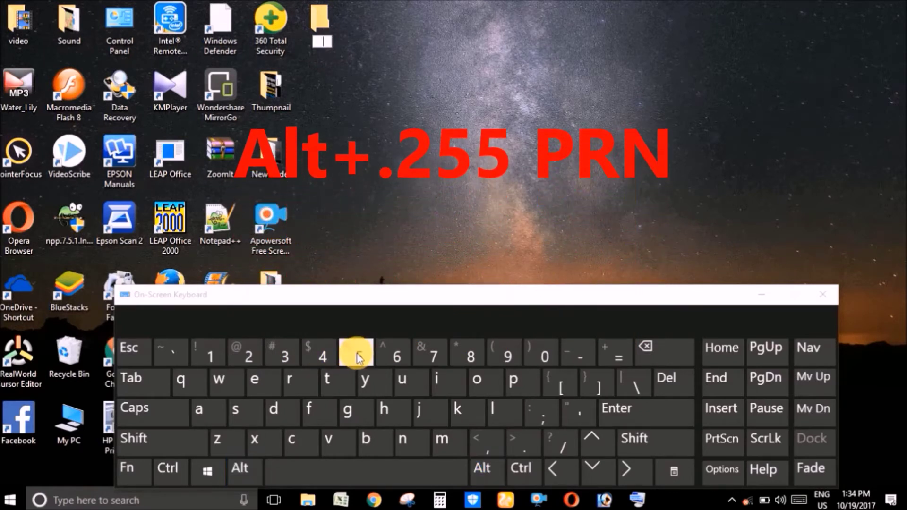
pyautogui.click(516, 383)
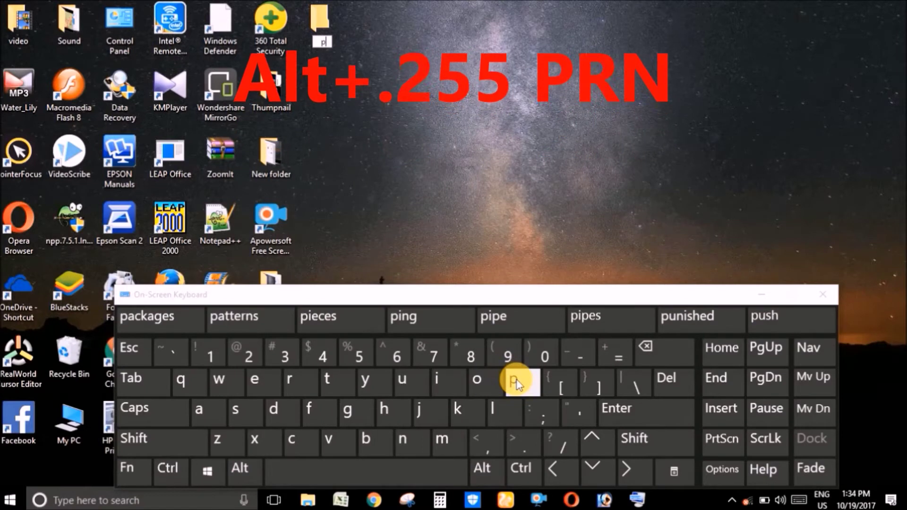
pyautogui.click(296, 388)
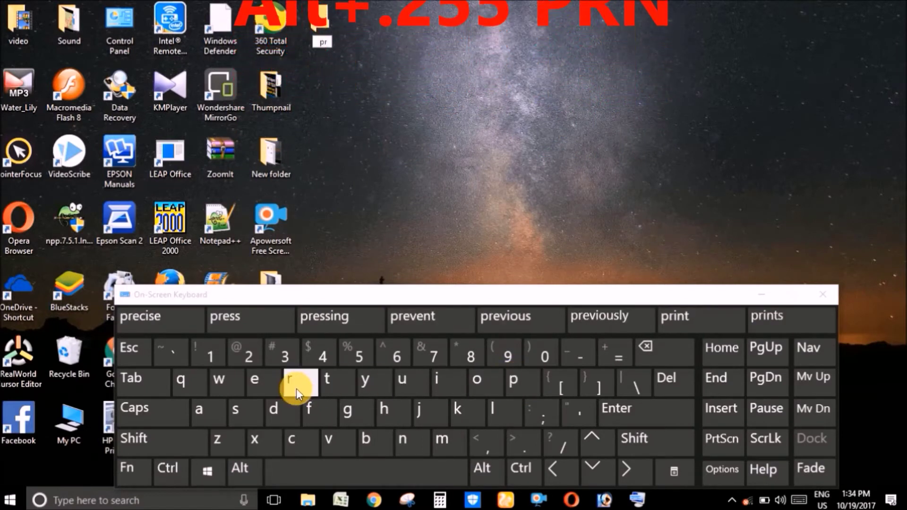
pyautogui.click(402, 443)
pyautogui.click(605, 410)
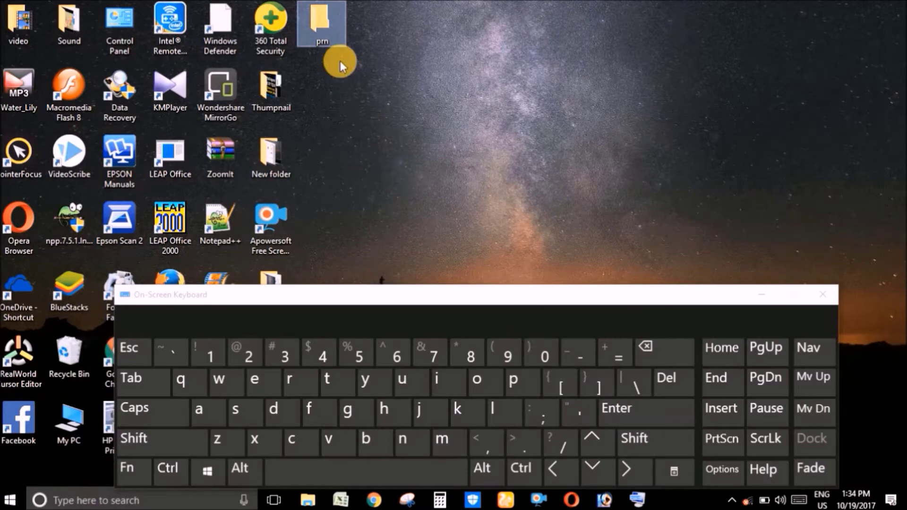
# Step: Zoom in on the prn folder for a closer look and delete it from the desktop
pyautogui.hotkey('ctrl', '4')
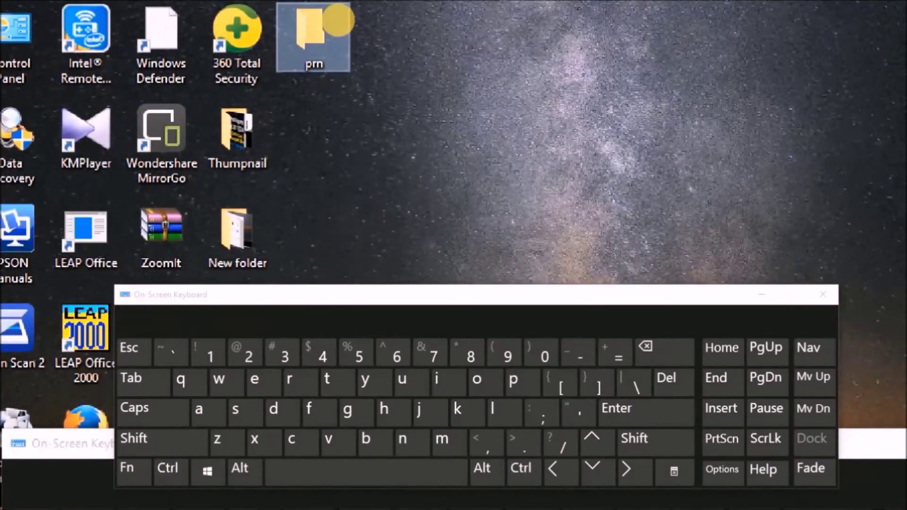
pyautogui.hotkey('ctrl', '4')
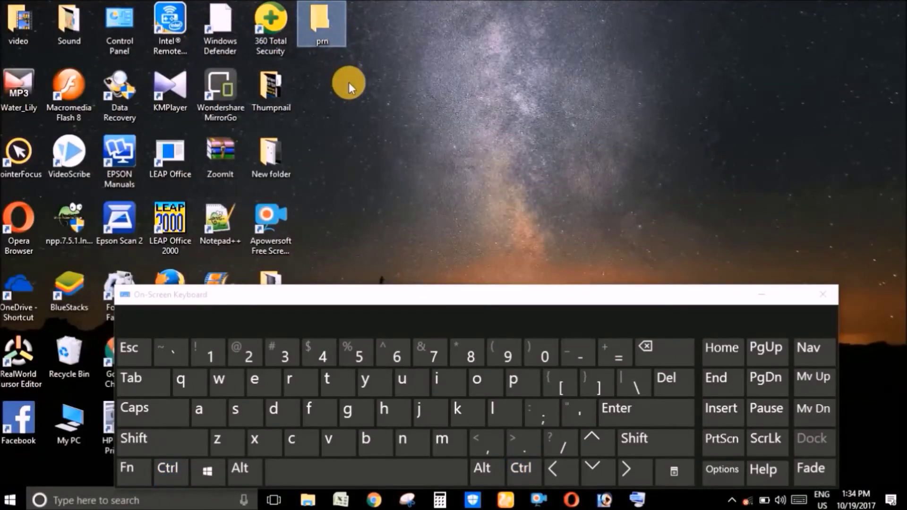
pyautogui.press('Delete')
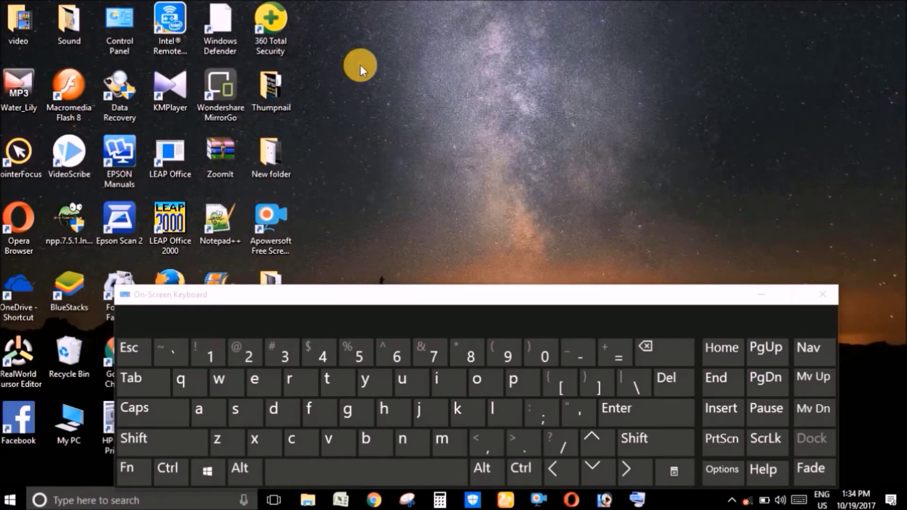
# Step: Create a desktop folder named aux, preceded by the blank character with Alt code 255, using the On-Screen Keyboard
pyautogui.rightClick(359, 64)
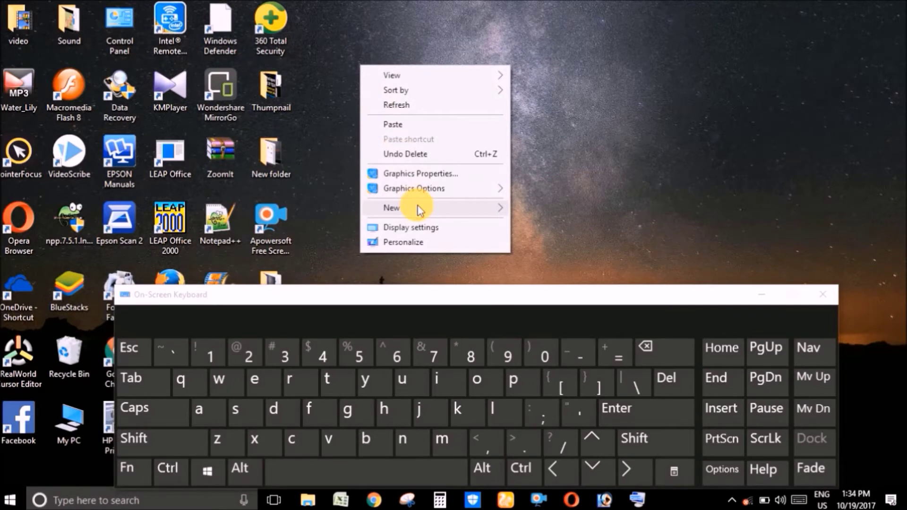
pyautogui.moveTo(416, 208)
pyautogui.click(518, 209)
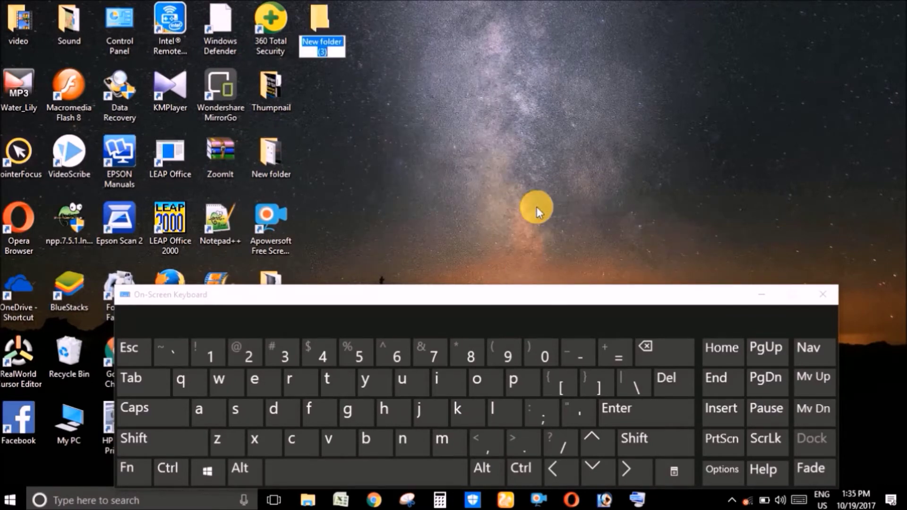
pyautogui.click(254, 470)
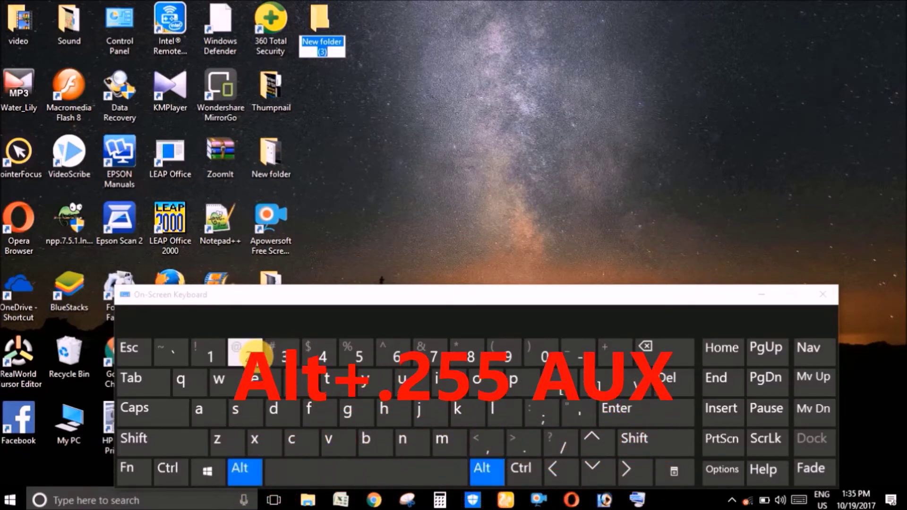
pyautogui.click(350, 366)
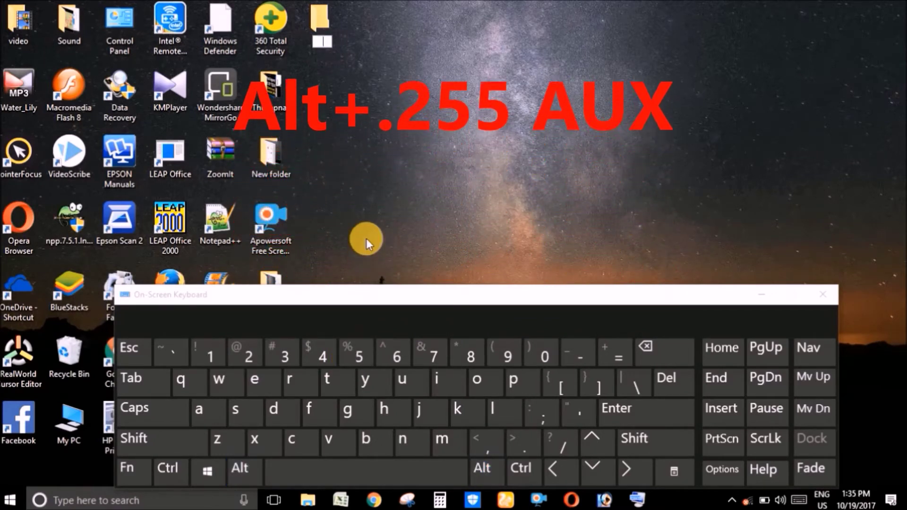
pyautogui.click(203, 416)
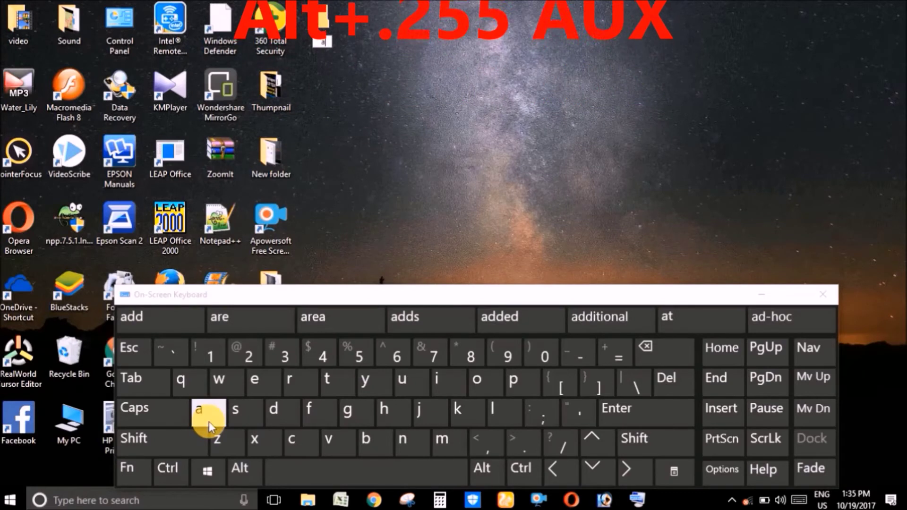
pyautogui.click(402, 378)
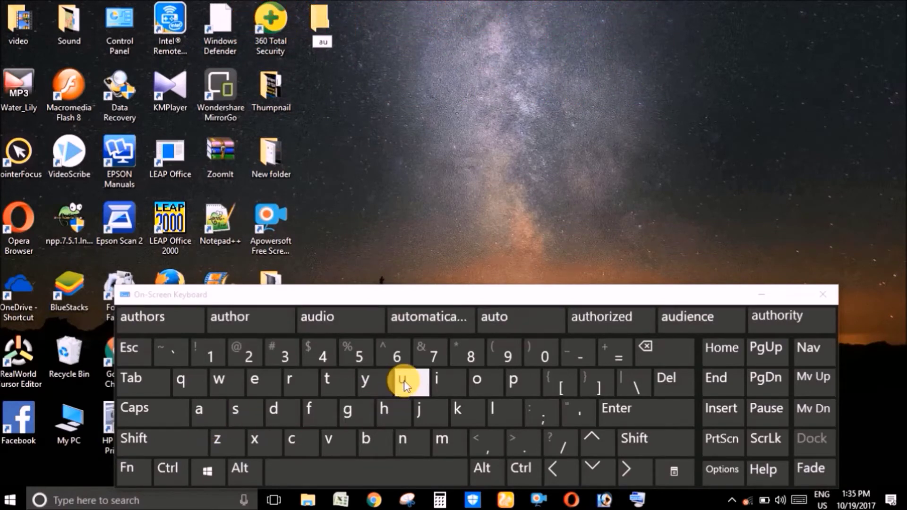
pyautogui.click(262, 444)
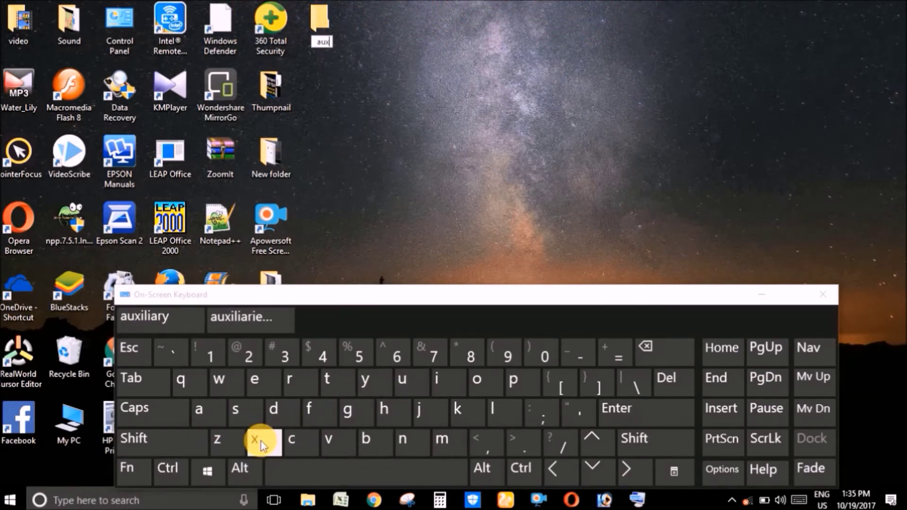
pyautogui.click(613, 415)
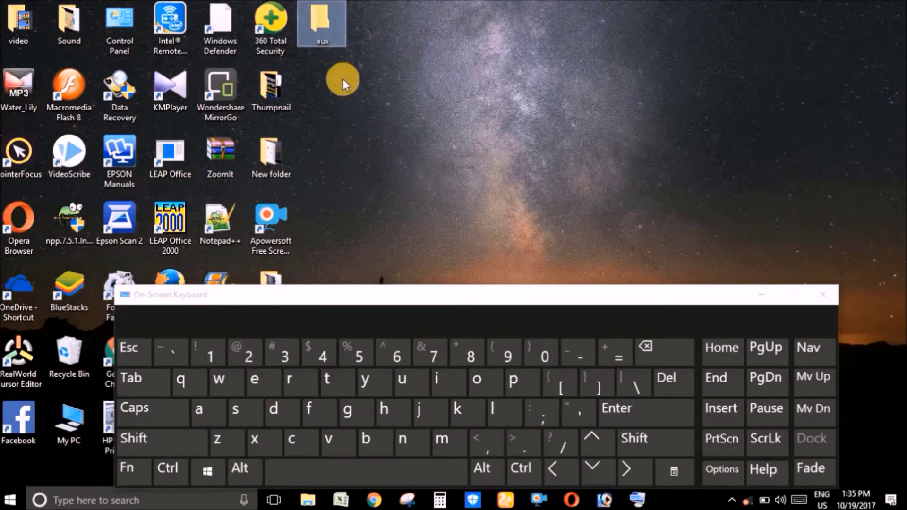
pyautogui.hotkey('ctrl', '4')
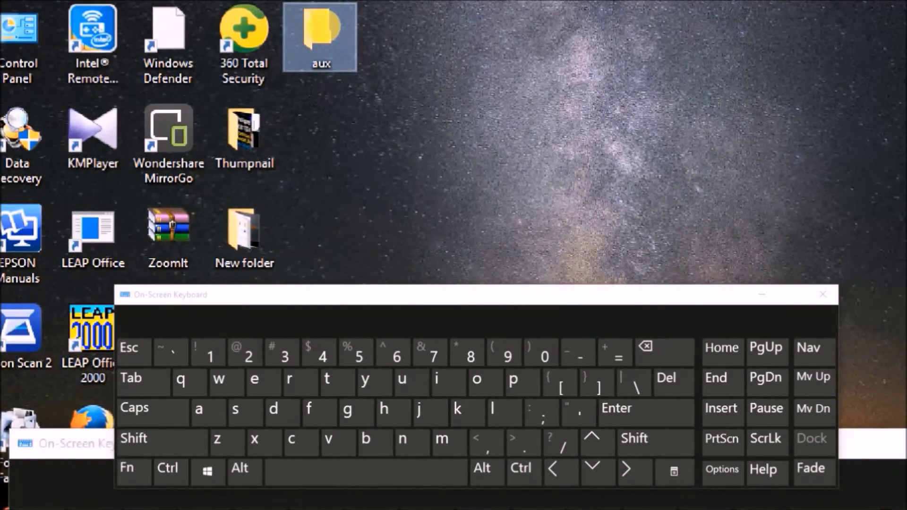
pyautogui.hotkey('ctrl', '4')
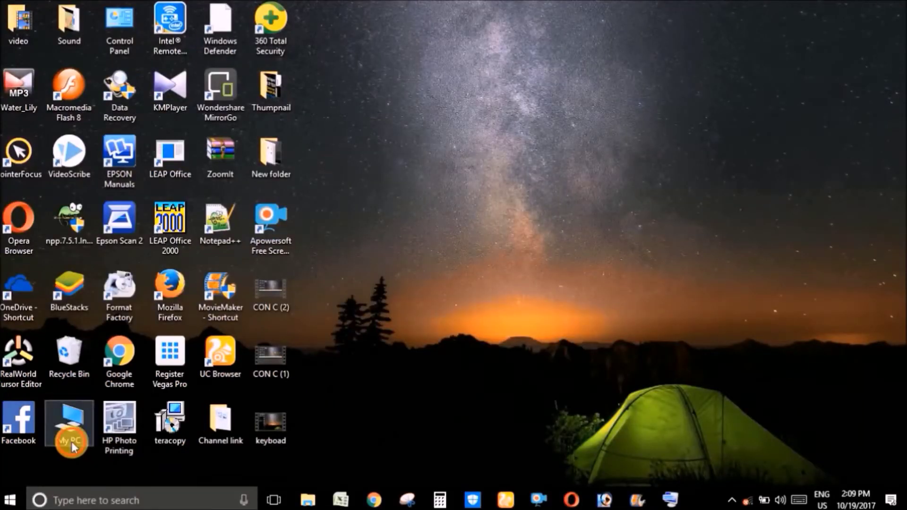
# Step: Create a new folder named Personal on Local Disk (F:) in My PC
pyautogui.doubleClick(72, 442)
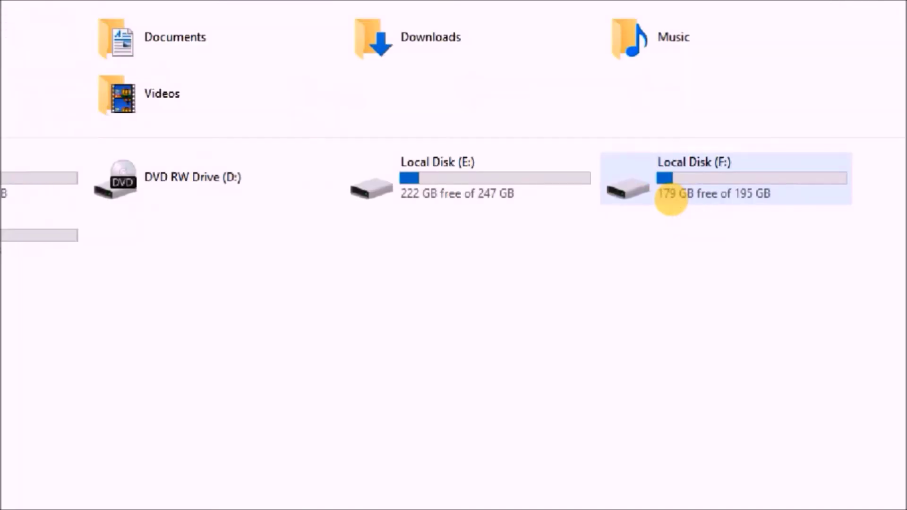
pyautogui.doubleClick(673, 196)
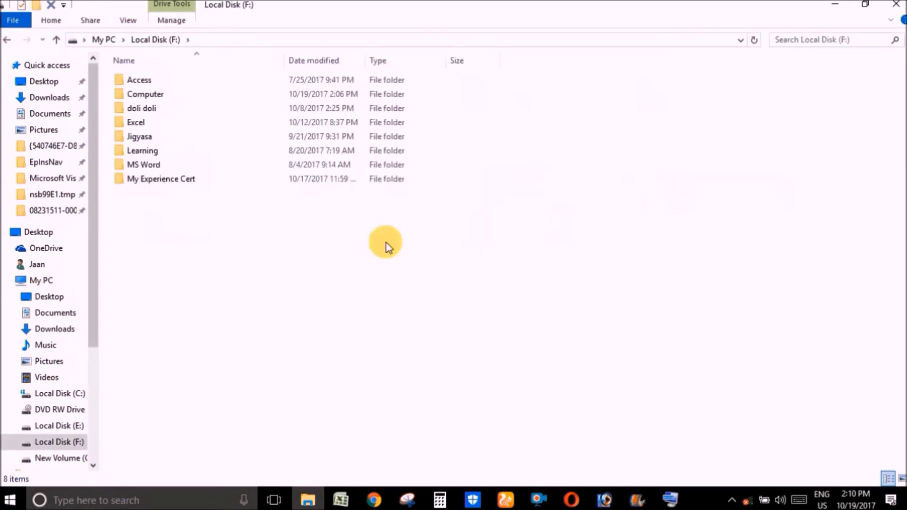
pyautogui.rightClick(242, 231)
pyautogui.moveTo(313, 390)
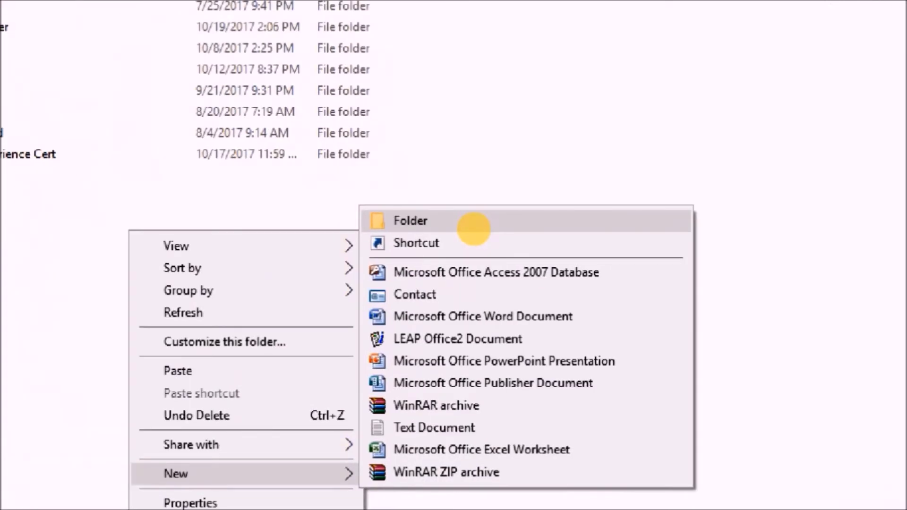
pyautogui.click(473, 224)
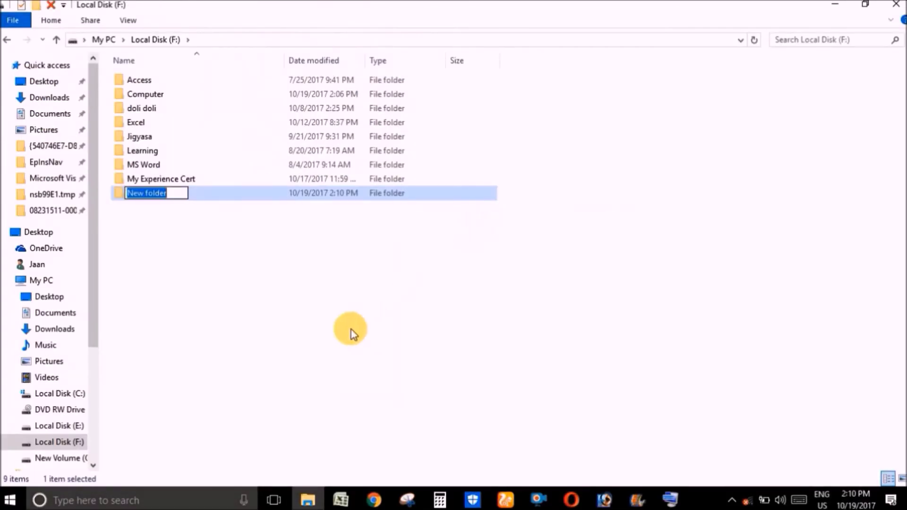
pyautogui.write('Pers')
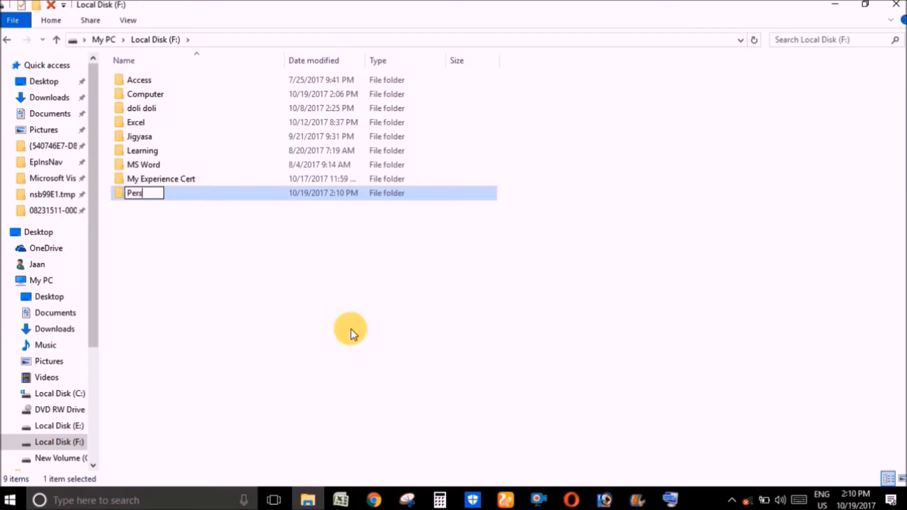
pyautogui.write('onal')
pyautogui.click(351, 330)
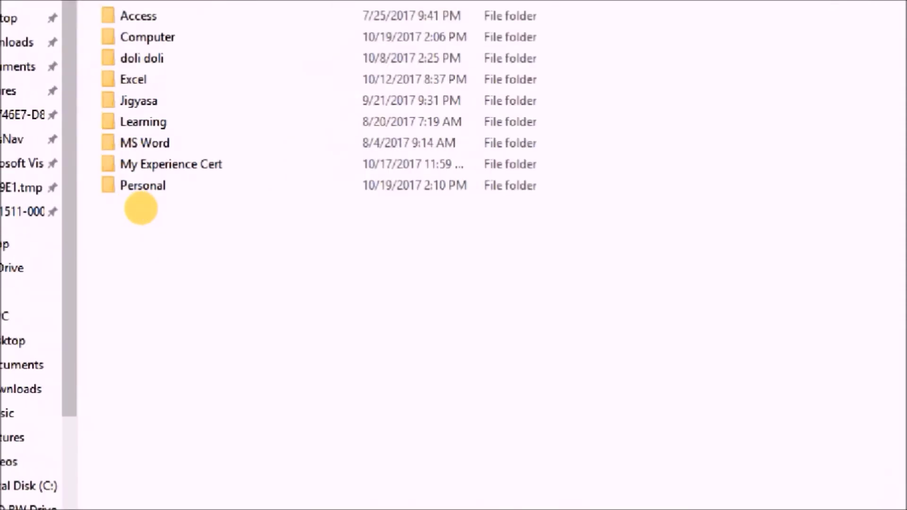
# Step: Look inside the Personal folder, return to Local Disk (F:), and apply the Hidden attribute to the folder
pyautogui.doubleClick(144, 185)
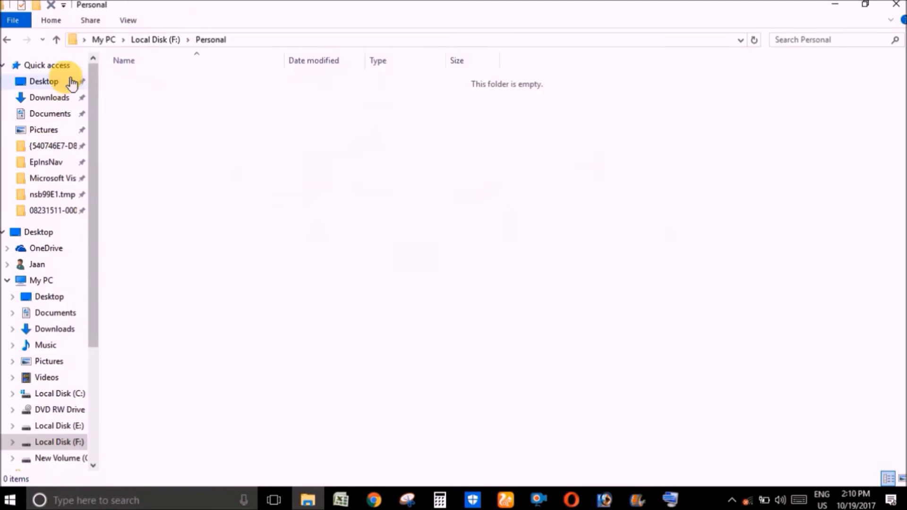
pyautogui.click(57, 39)
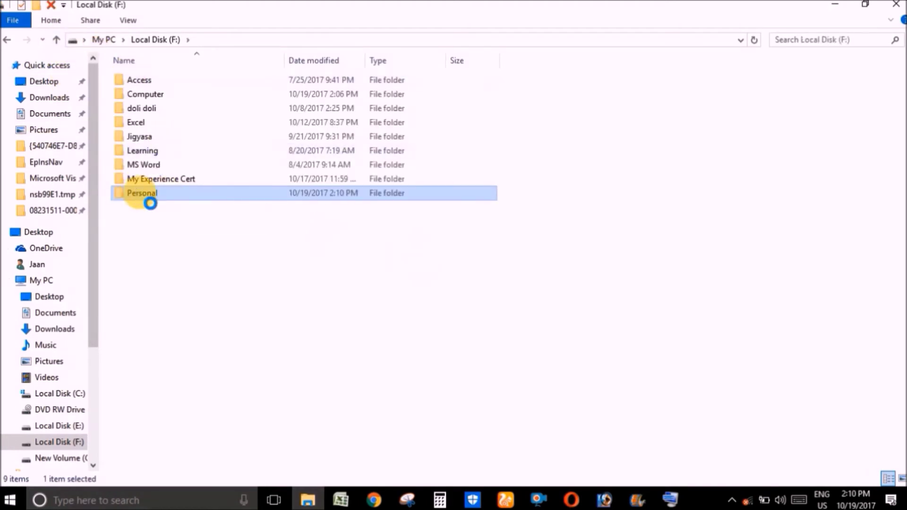
pyautogui.rightClick(150, 204)
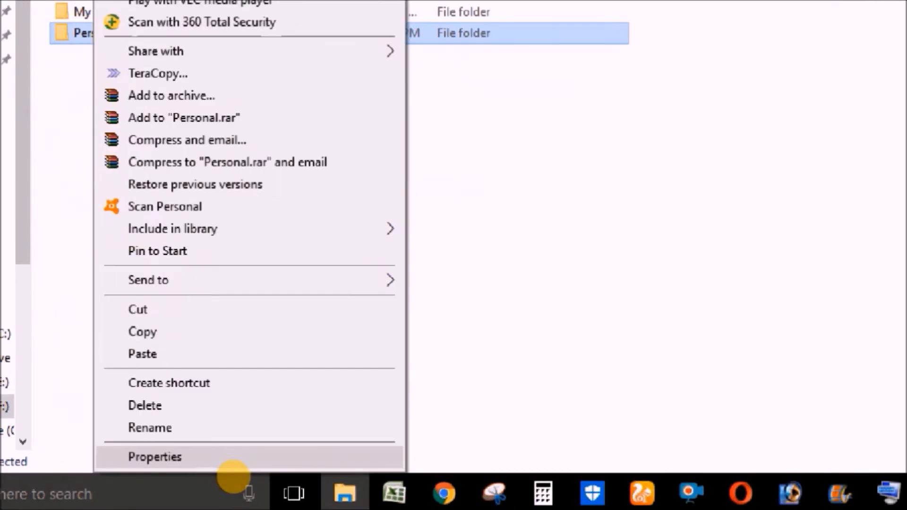
pyautogui.click(229, 457)
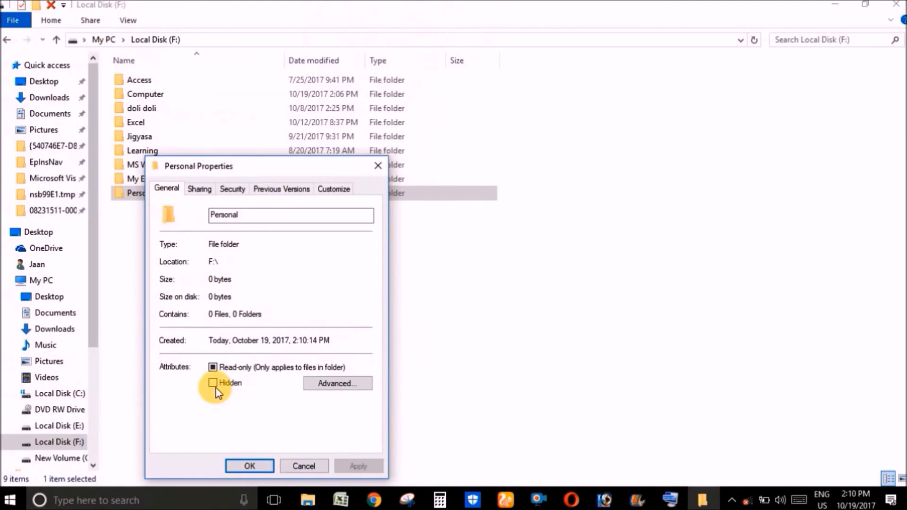
pyautogui.click(213, 383)
pyautogui.click(359, 468)
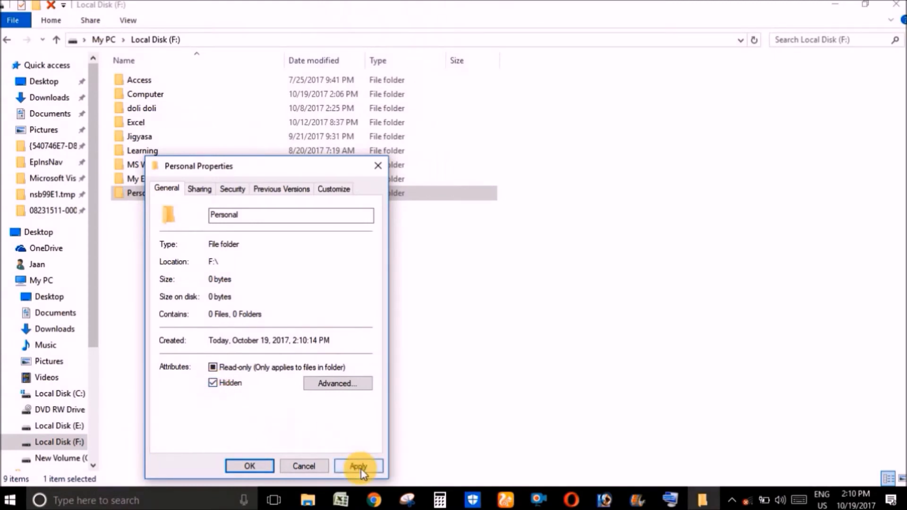
pyautogui.click(258, 467)
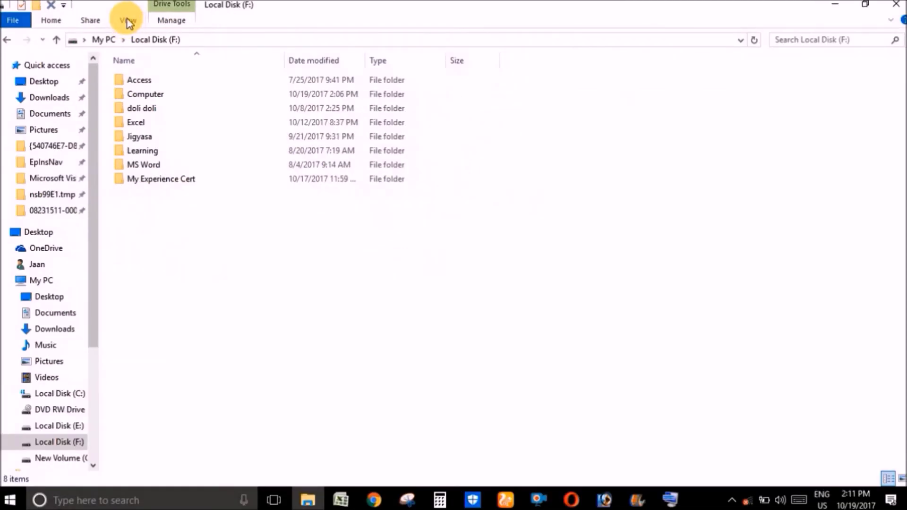
# Step: Show hidden items on Local Disk (F:) and remove the Hidden attribute from the Personal folder, closing the window when done
pyautogui.click(128, 21)
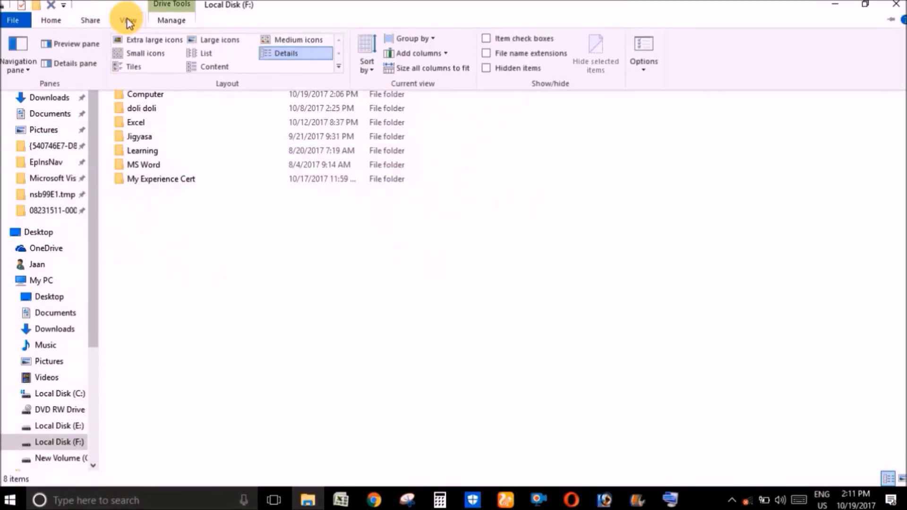
pyautogui.click(485, 70)
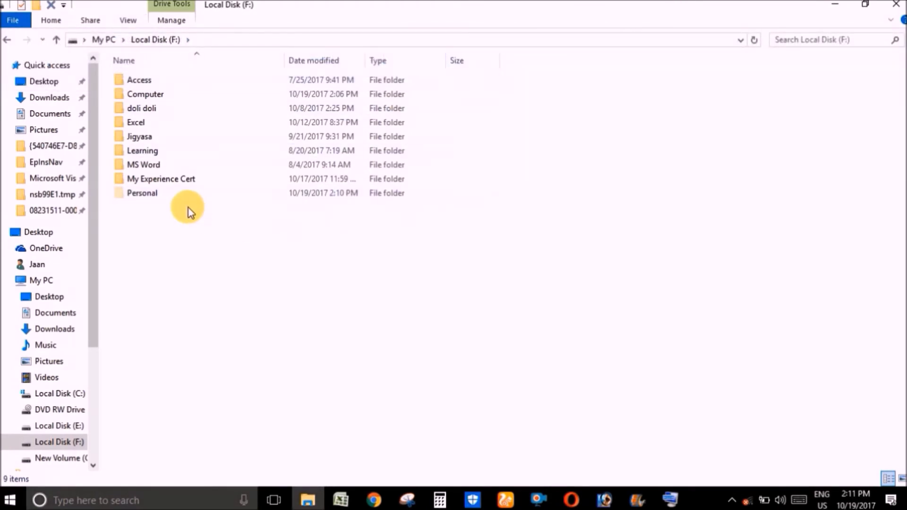
pyautogui.click(151, 195)
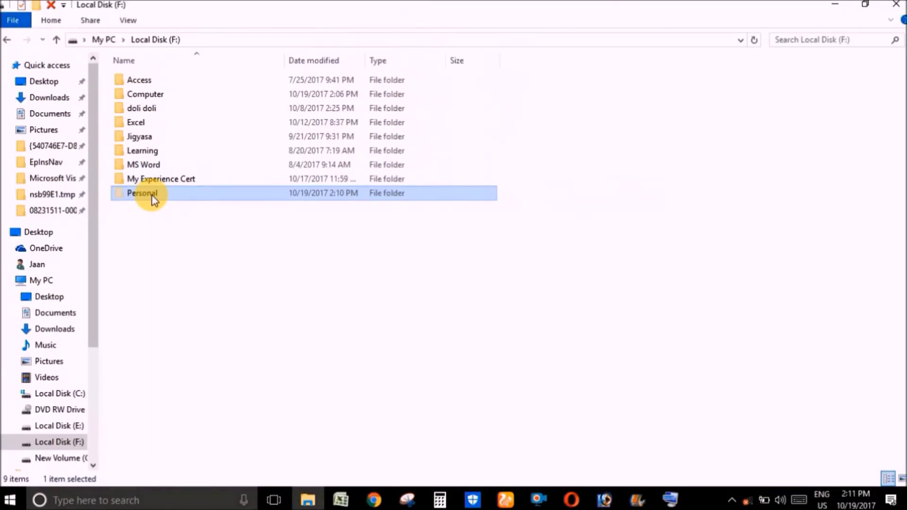
pyautogui.rightClick(151, 195)
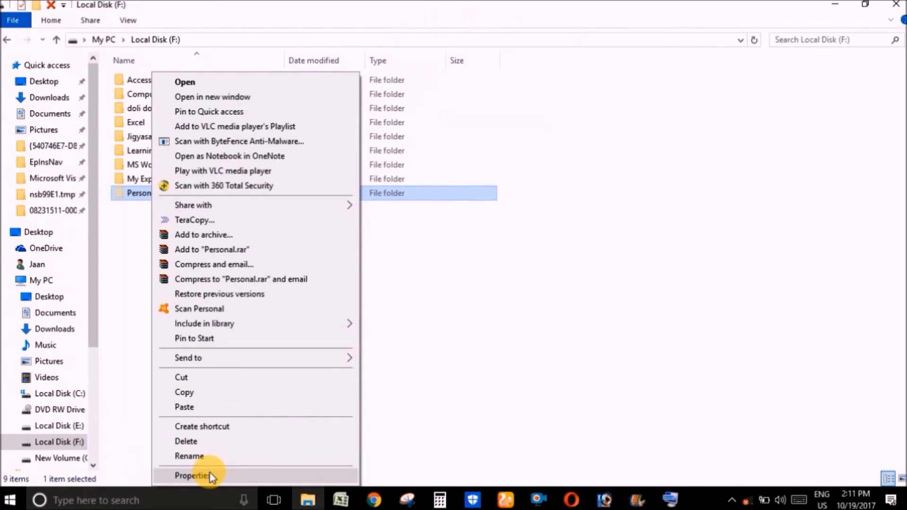
pyautogui.click(211, 476)
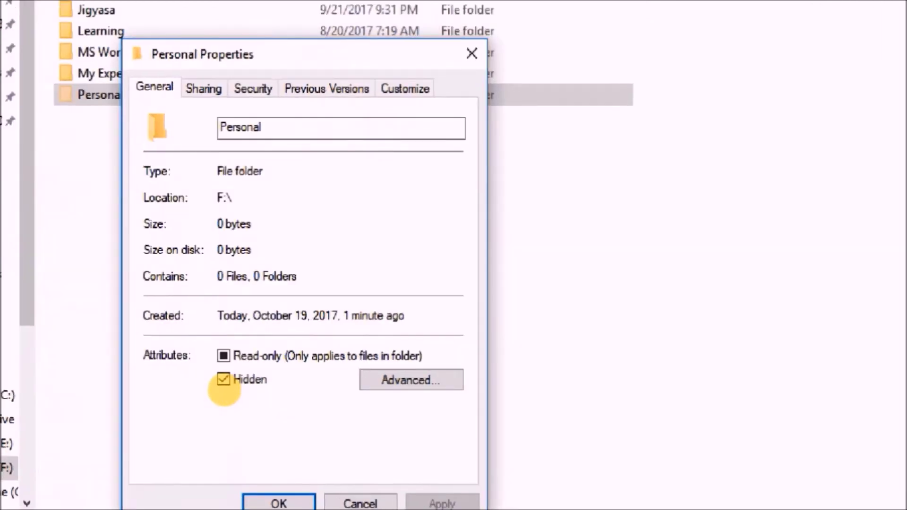
pyautogui.click(224, 383)
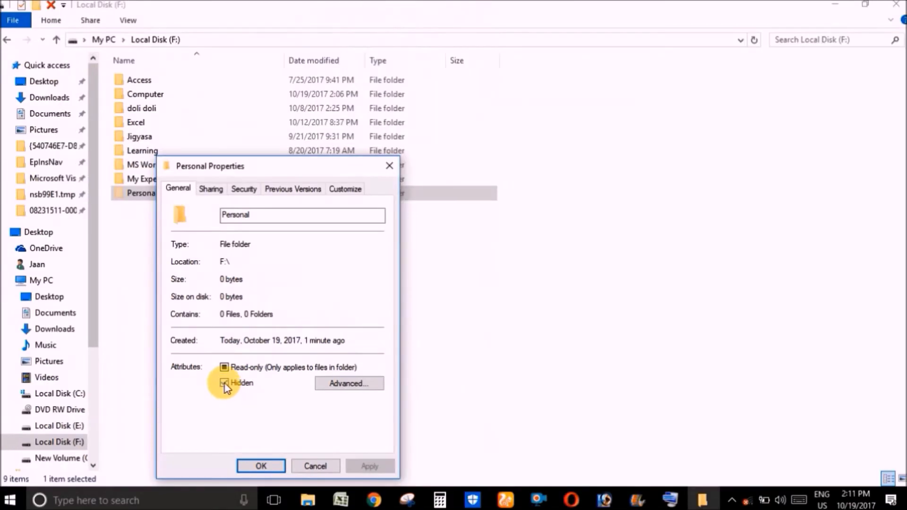
pyautogui.click(369, 466)
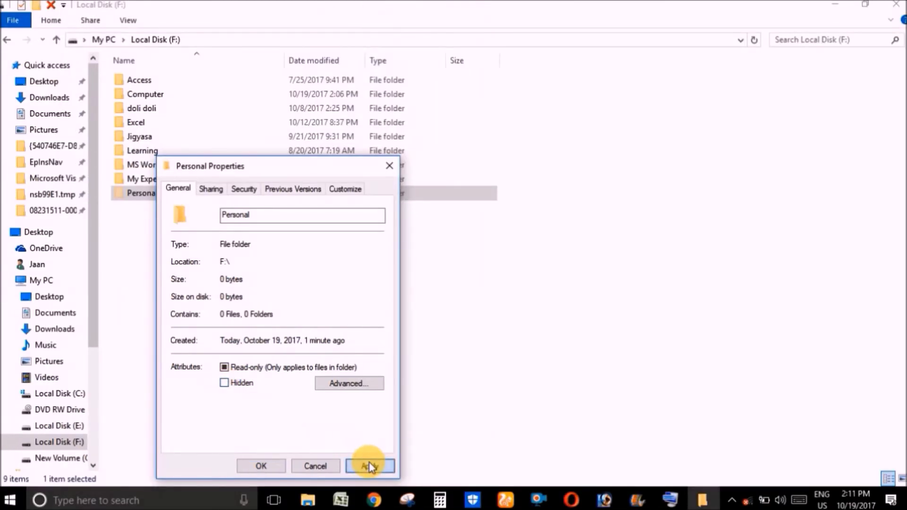
pyautogui.click(261, 466)
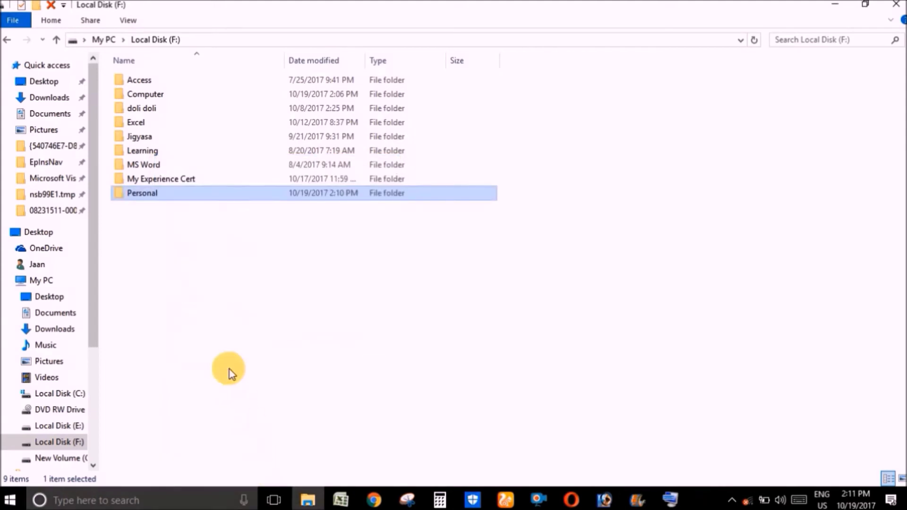
pyautogui.click(202, 295)
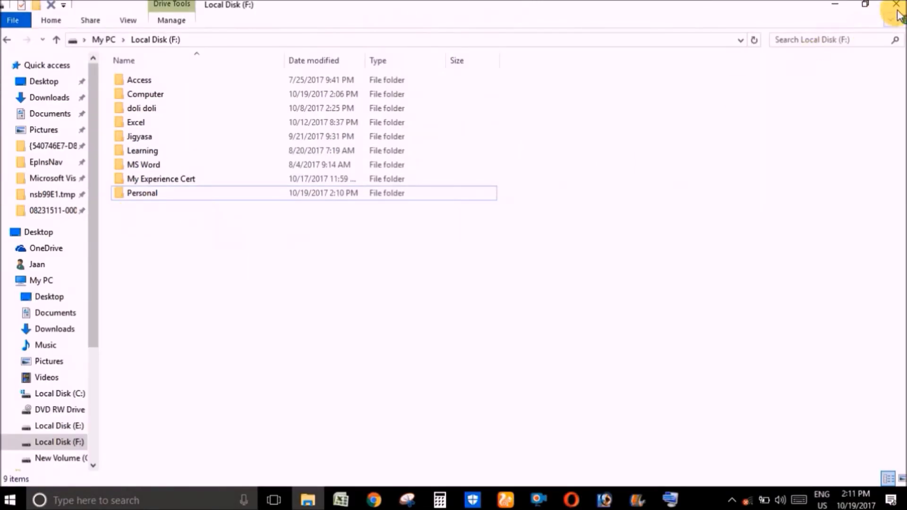
pyautogui.click(896, 6)
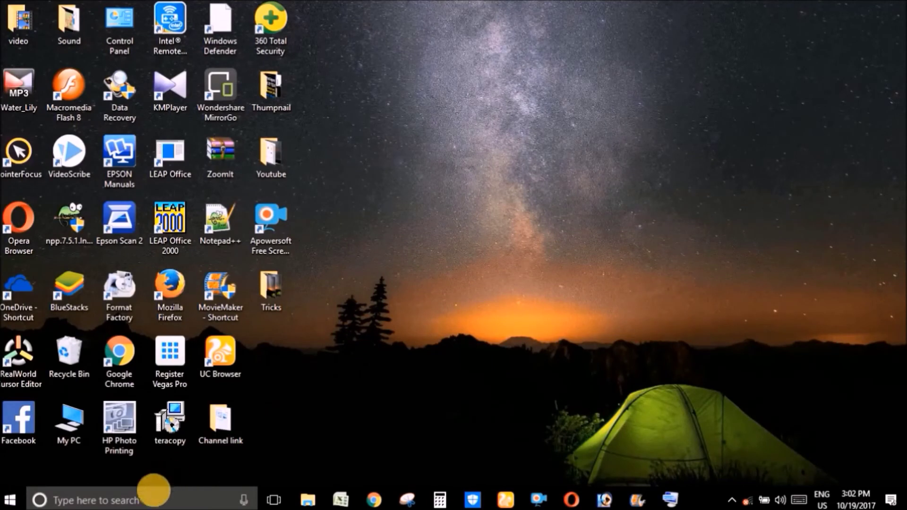
# Step: Search Windows for "step recorder", open Steps Recorder and start a recording
pyautogui.click(156, 499)
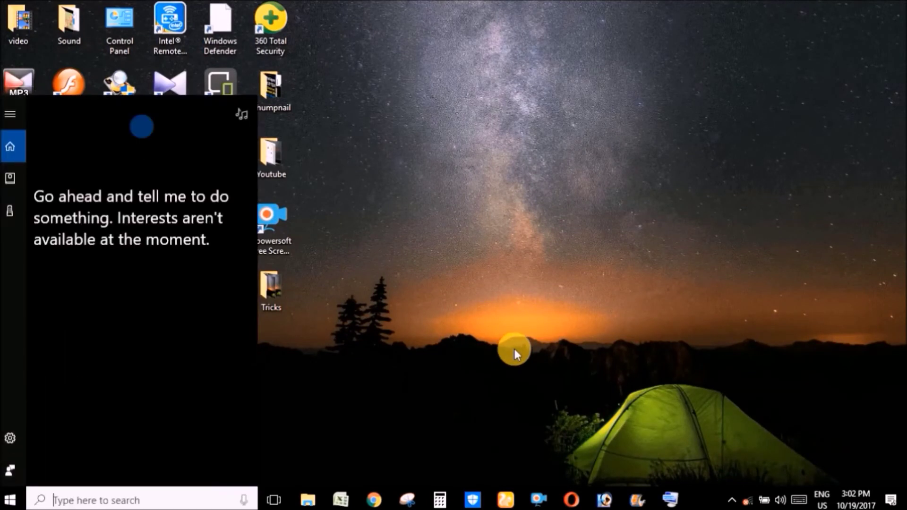
pyautogui.write('step')
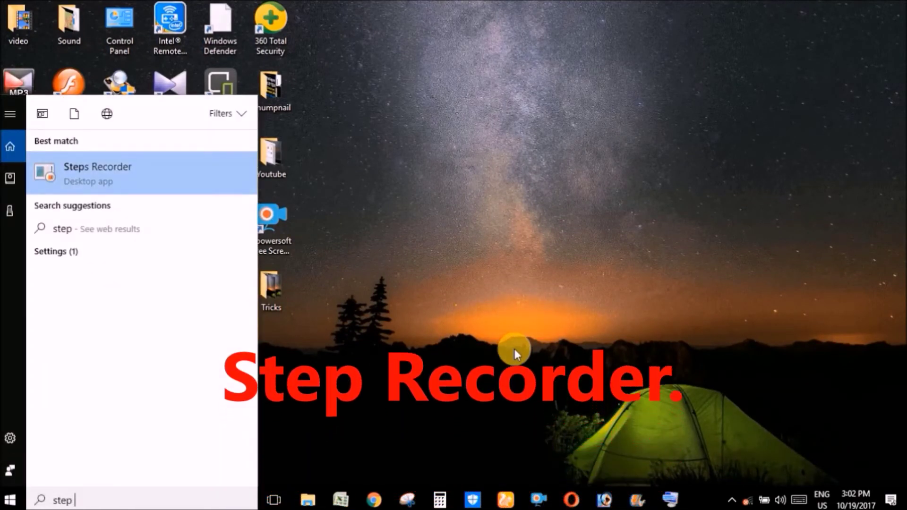
pyautogui.write(' recorder')
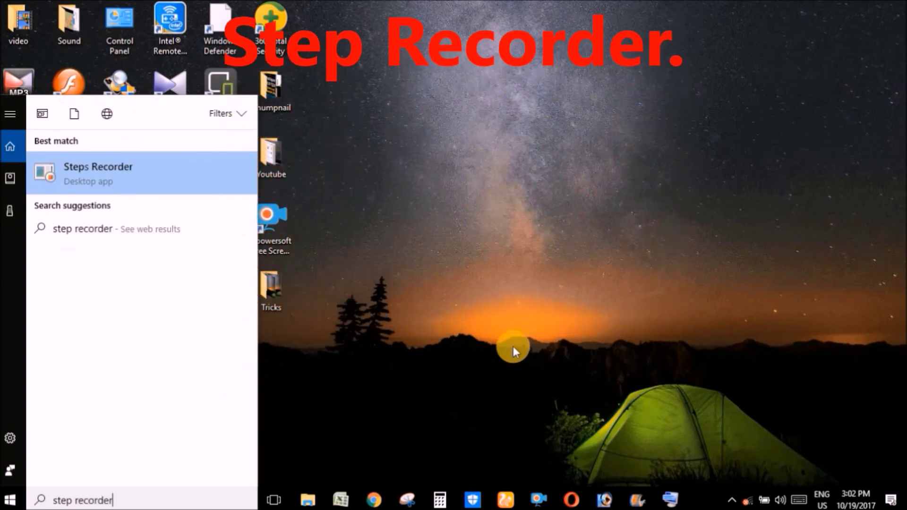
pyautogui.click(149, 169)
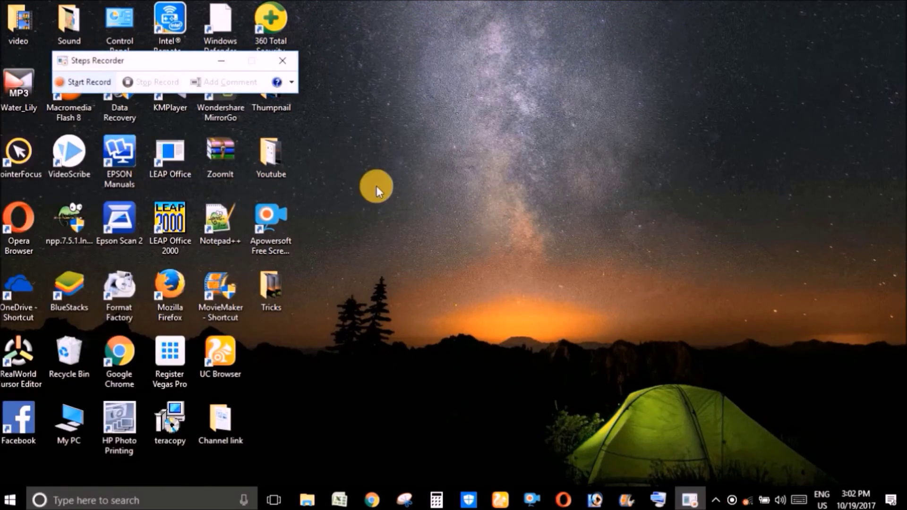
pyautogui.click(90, 83)
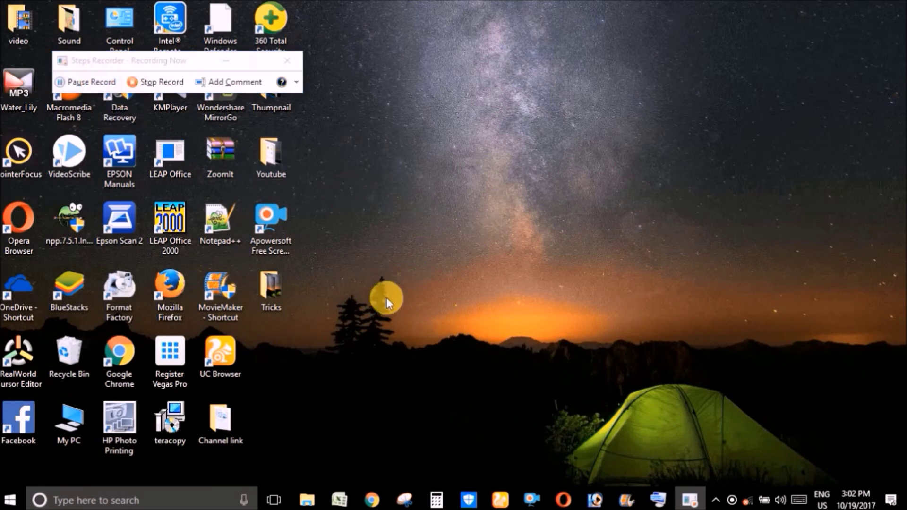
# Step: Record a visit to Local Disk (F:) through My PC and back, close the folder window, and stop the recording
pyautogui.doubleClick(78, 410)
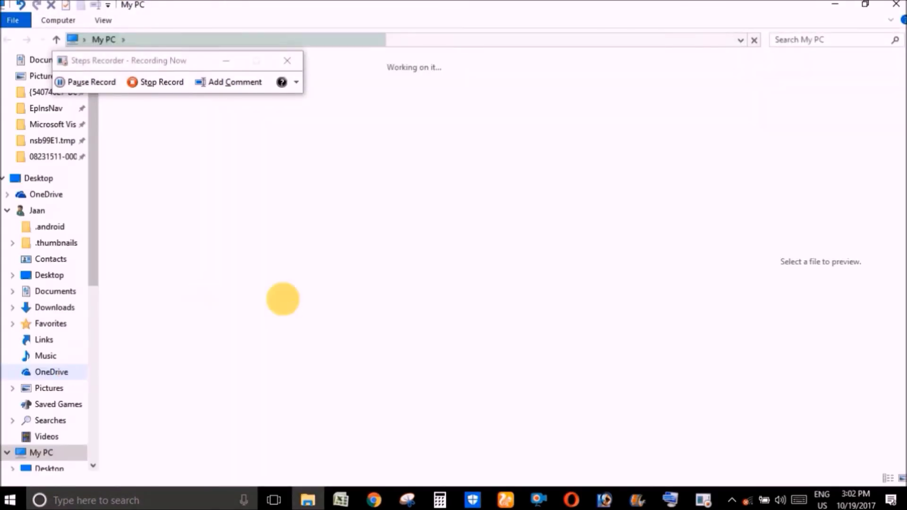
pyautogui.click(188, 220)
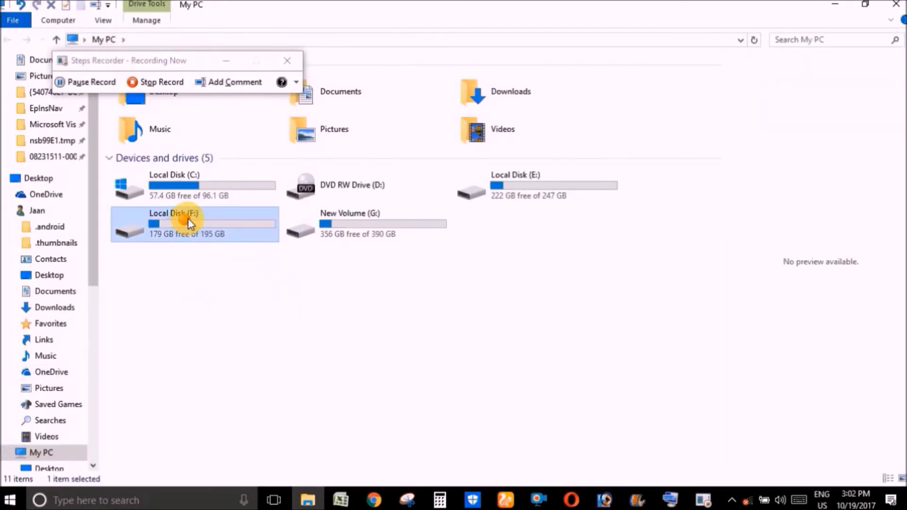
pyautogui.doubleClick(176, 225)
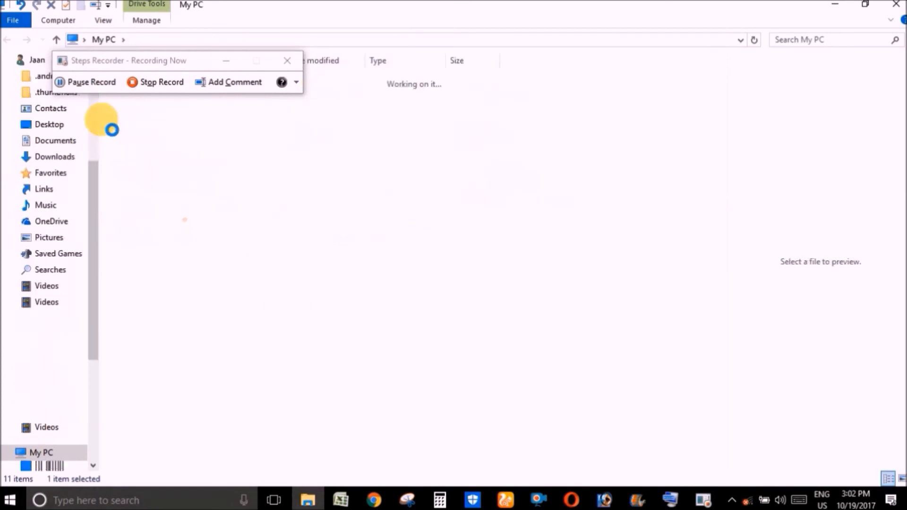
pyautogui.click(55, 39)
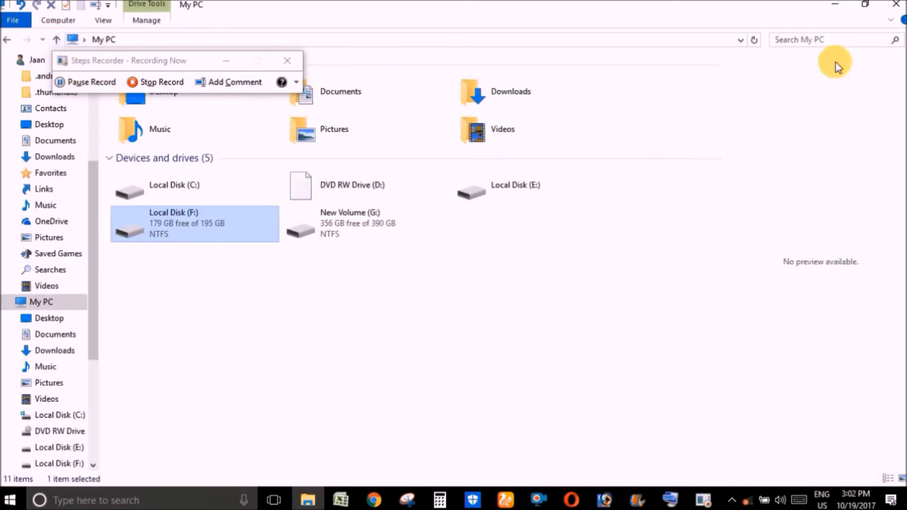
pyautogui.click(896, 11)
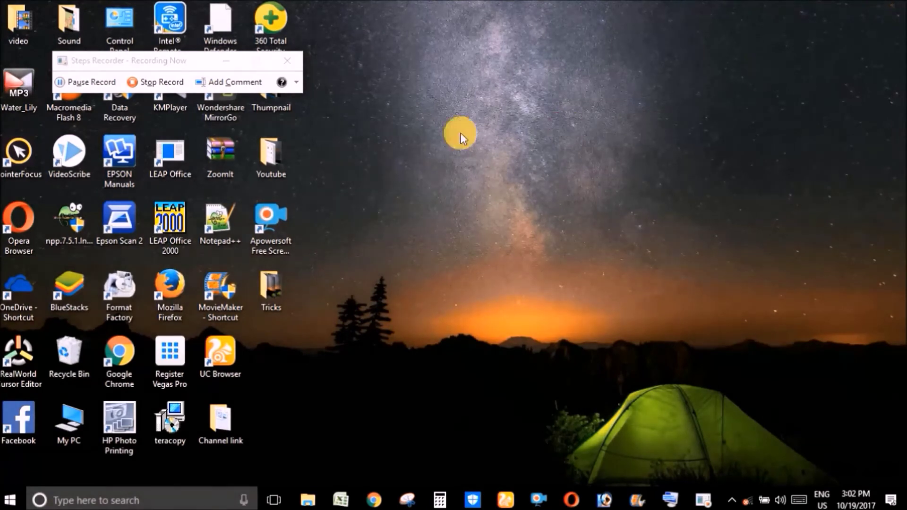
pyautogui.click(166, 81)
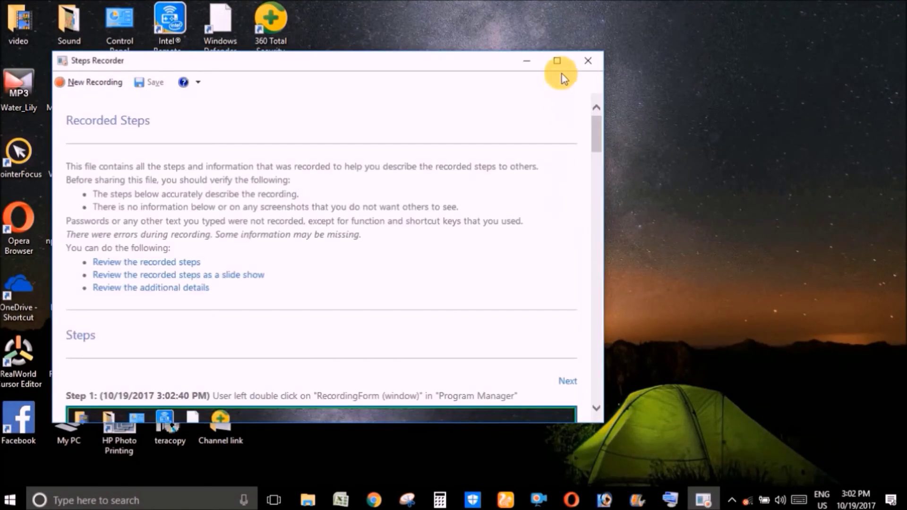
# Step: Maximize the recording report and review its recorded steps, screenshots and Additional Details section
pyautogui.click(558, 61)
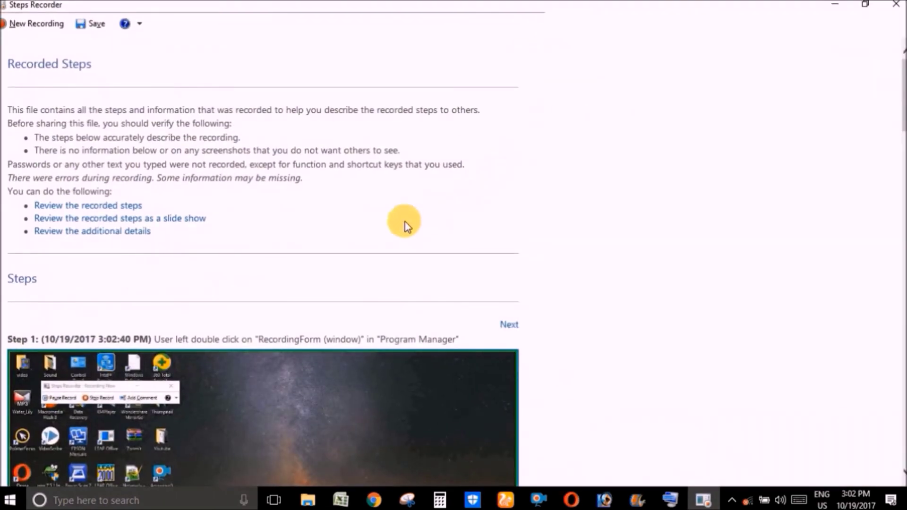
pyautogui.scroll(-7, 404, 222)
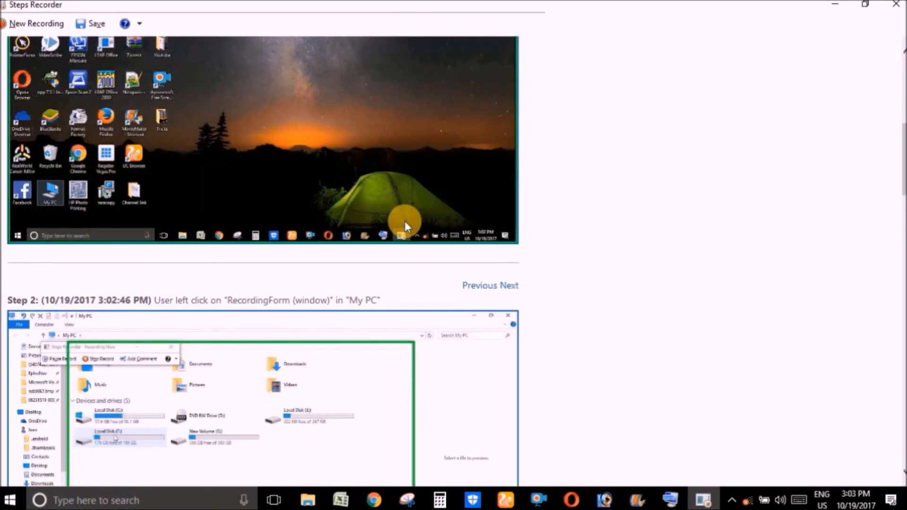
pyautogui.scroll(-7, 405, 221)
pyautogui.scroll(-7, 406, 226)
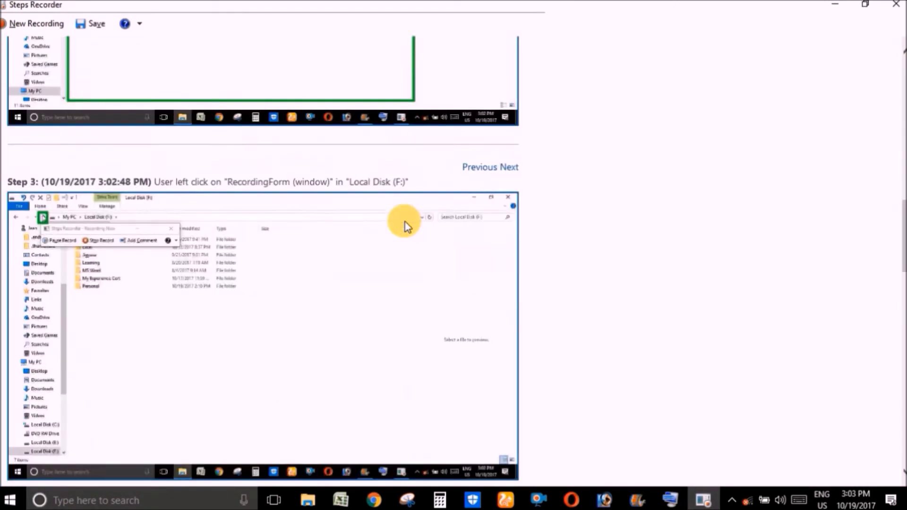
pyautogui.scroll(-7, 406, 226)
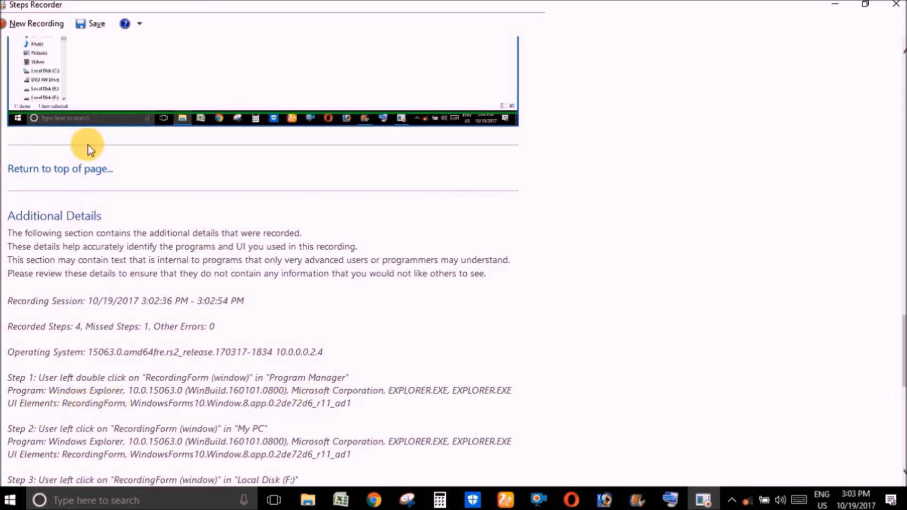
pyautogui.scroll(-10, 176, 314)
pyautogui.scroll(16, 178, 313)
pyautogui.scroll(-16, 178, 300)
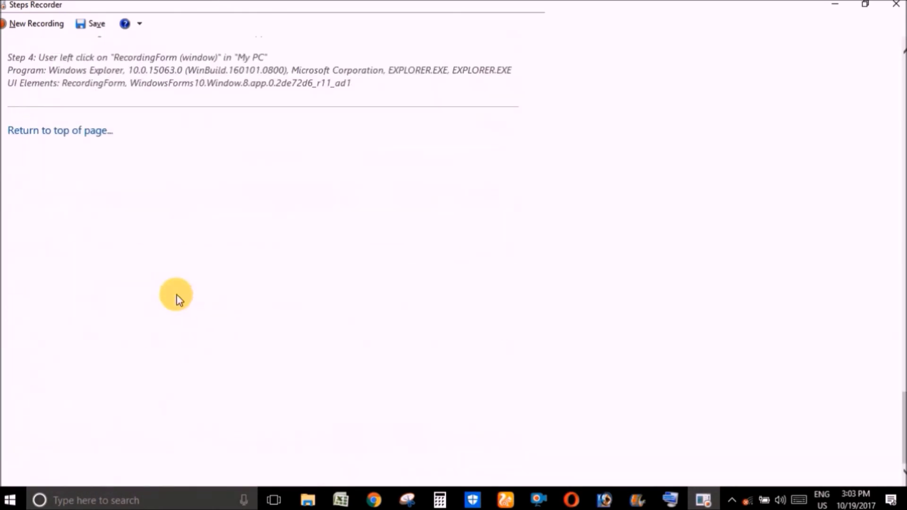
pyautogui.scroll(8, 177, 295)
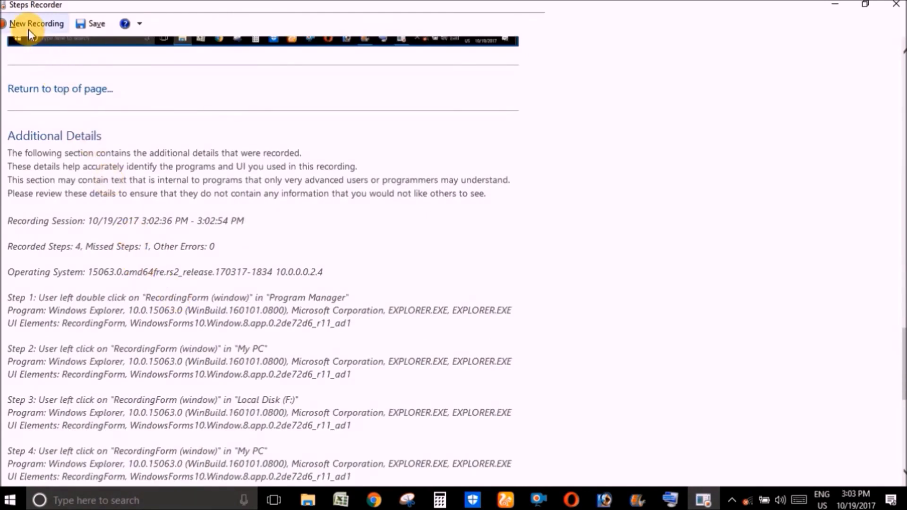
# Step: Save the recording to the Desktop as a ZIP file named step record and close Steps Recorder
pyautogui.click(94, 23)
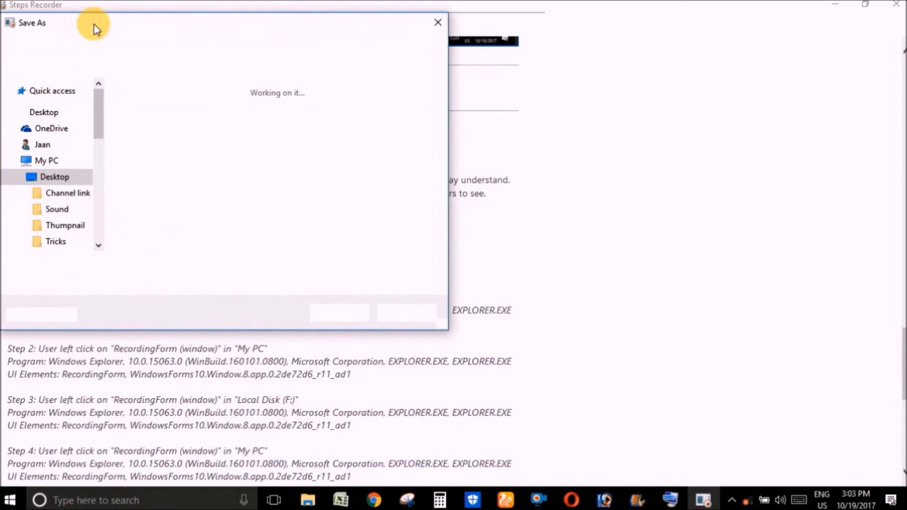
pyautogui.write('step record')
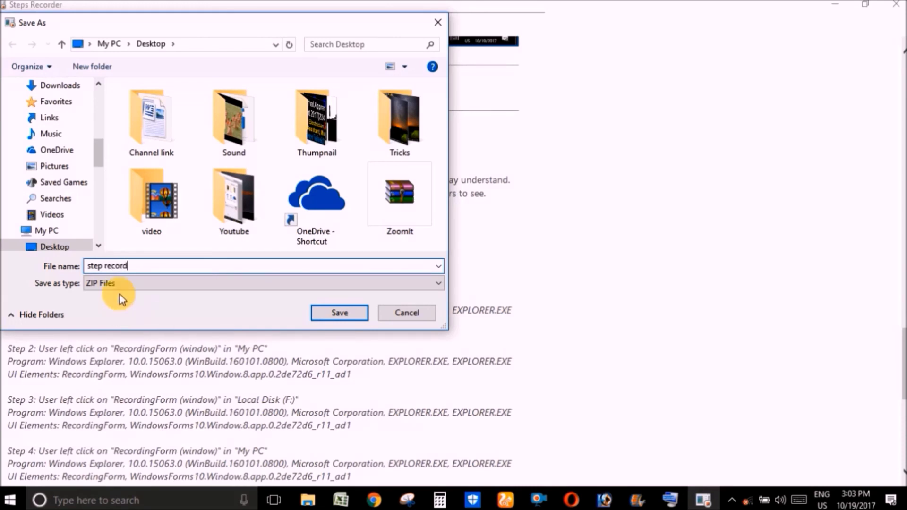
pyautogui.click(341, 312)
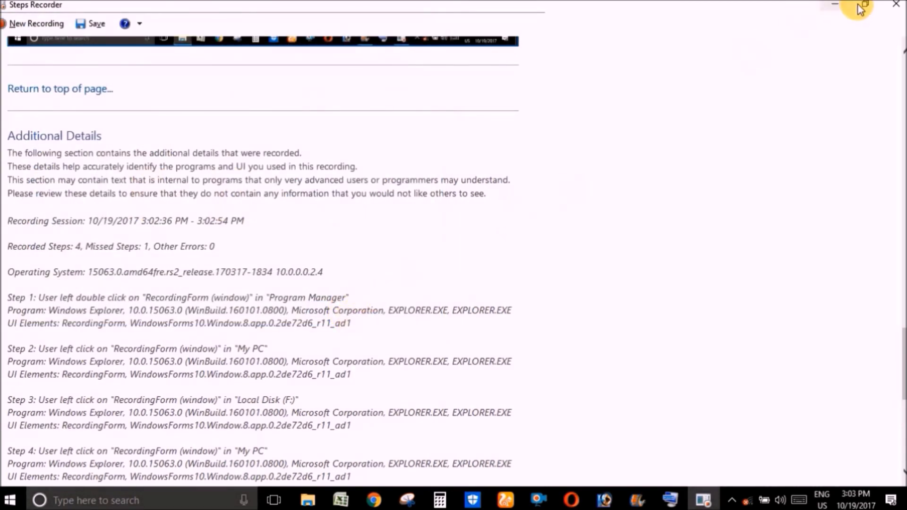
pyautogui.click(891, 5)
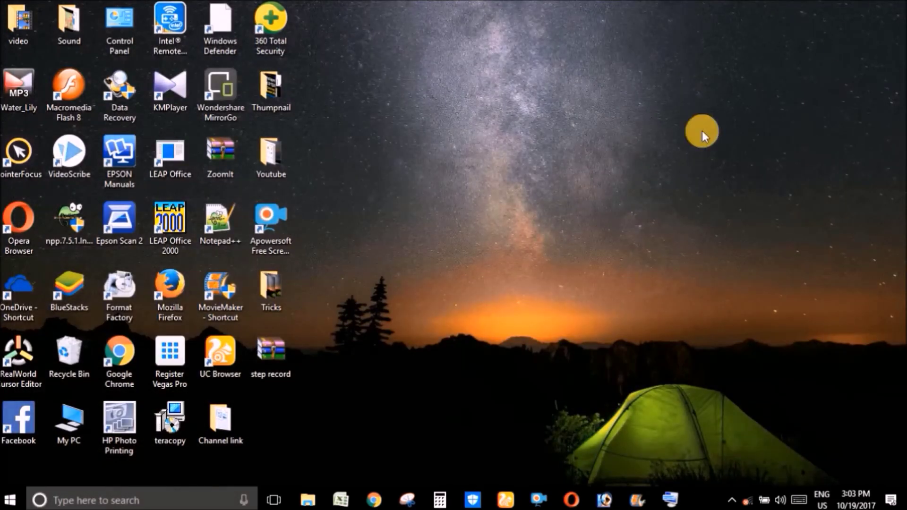